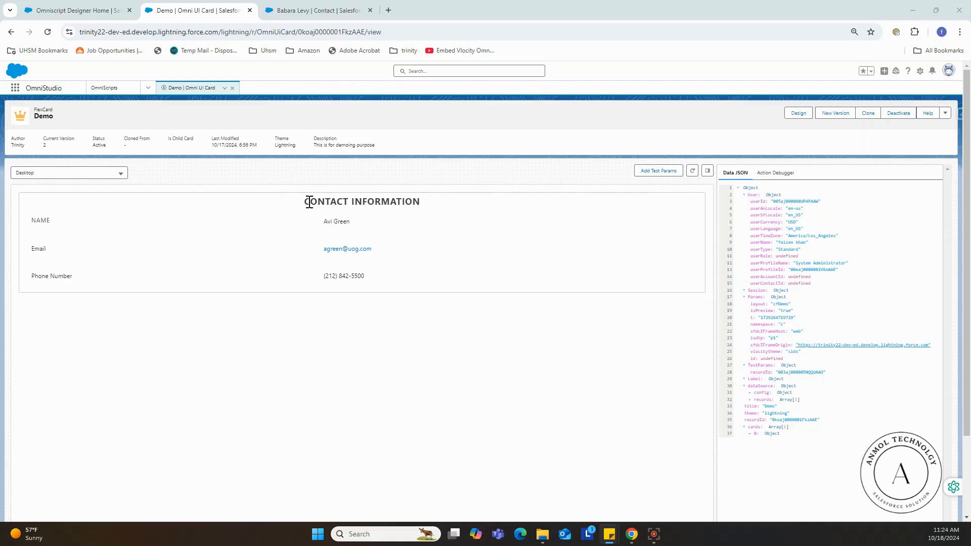
Step: Start a new OmniScript named OSwFC with type EmbedFlexcard and subtype Embed
click(74, 8)
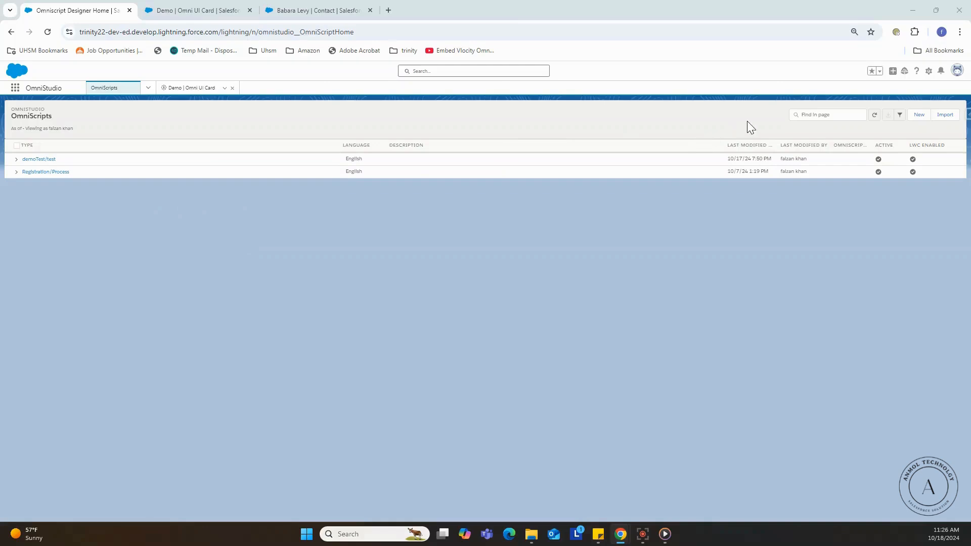
click(918, 117)
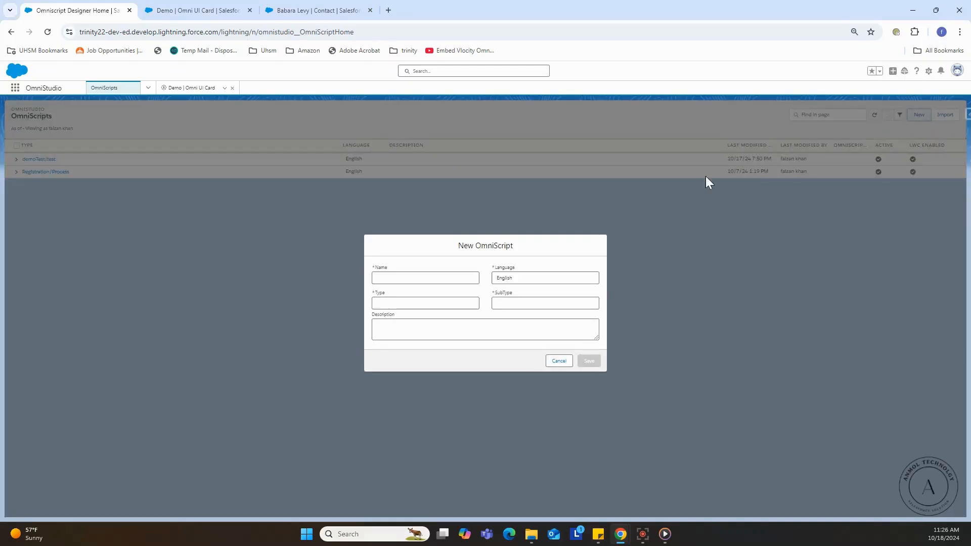
click(432, 279)
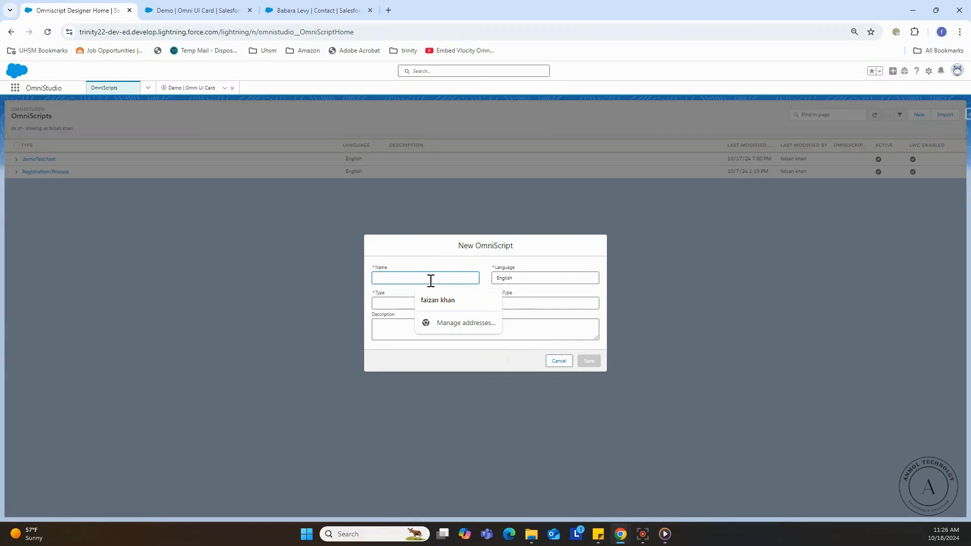
text(OSwFC)
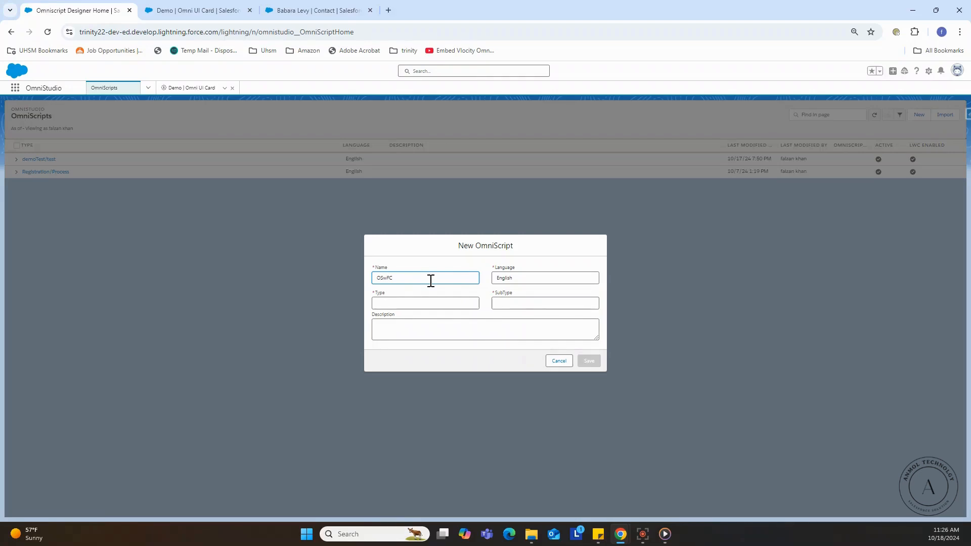
click(410, 303)
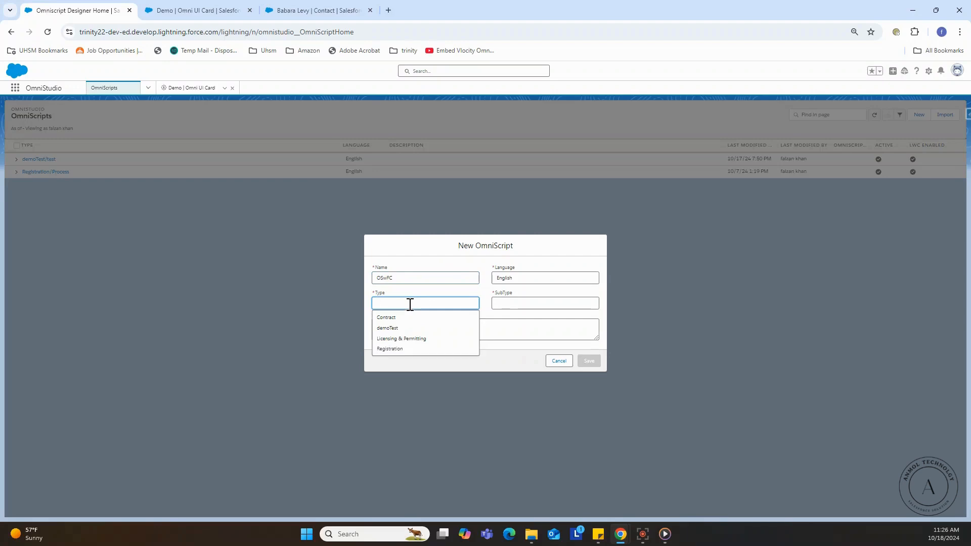
text(Embed)
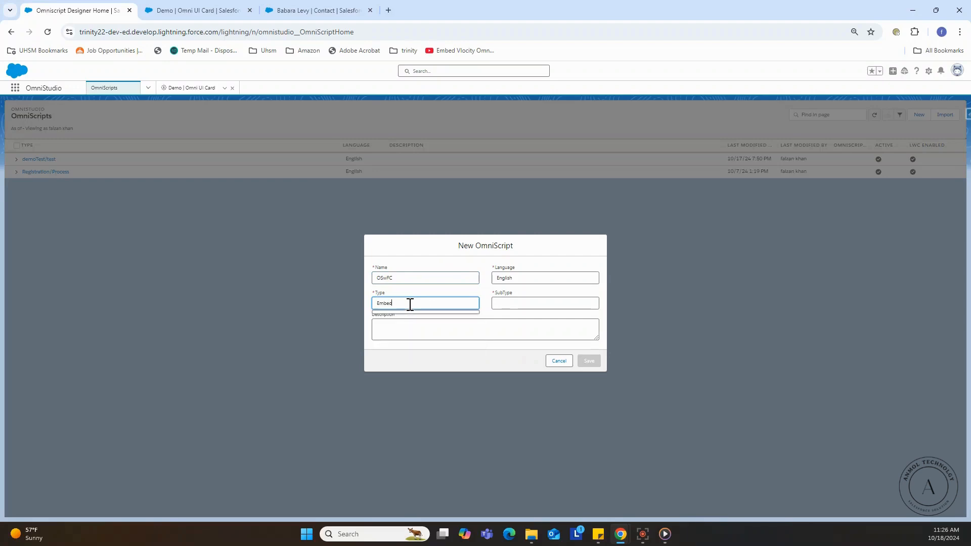
text(Flexcard)
click(523, 302)
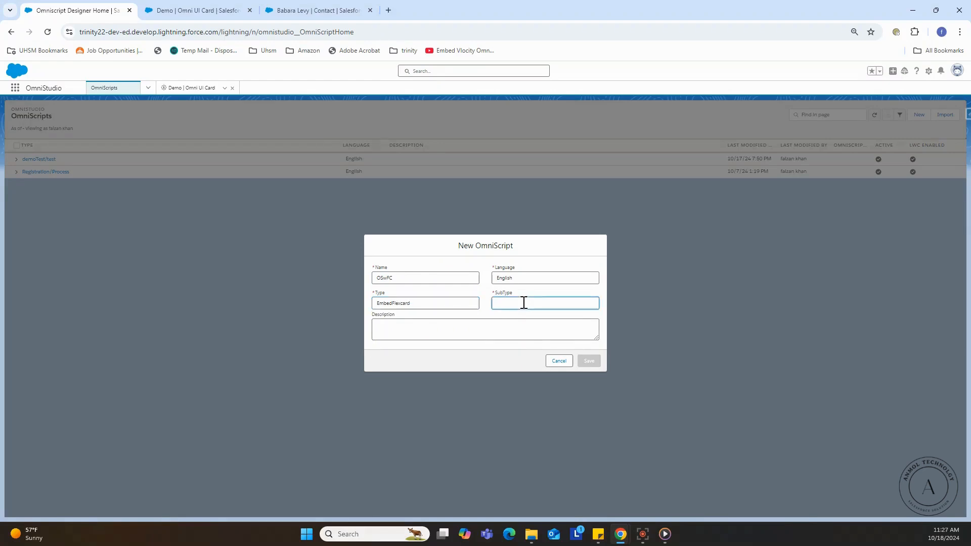
text(Embed)
Step: Enter the description "Embeding flexcard inside an omniscript" and save the new OmniScript
click(443, 332)
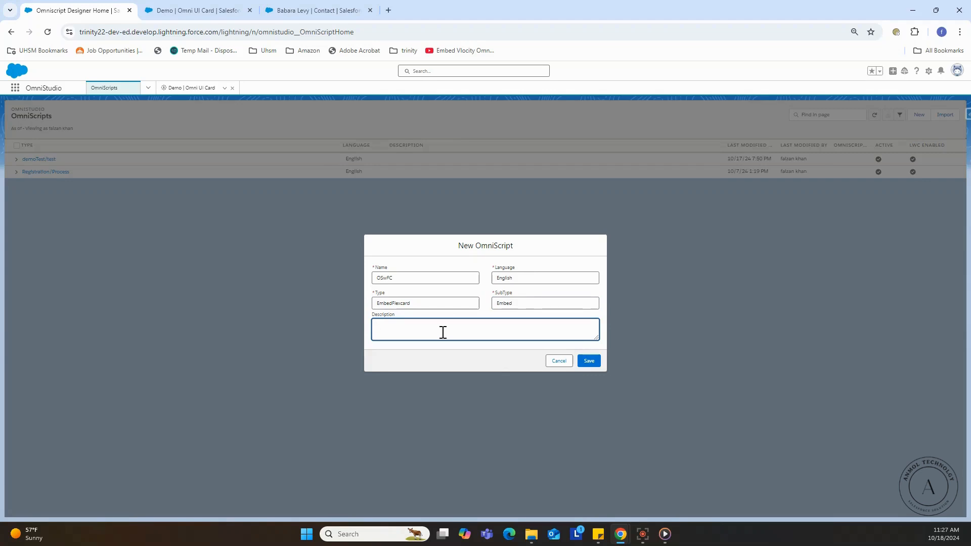
text(EMbeding flexcard inside an omniscript)
click(399, 326)
click(385, 326)
key(BackSpace)
text(m)
click(586, 366)
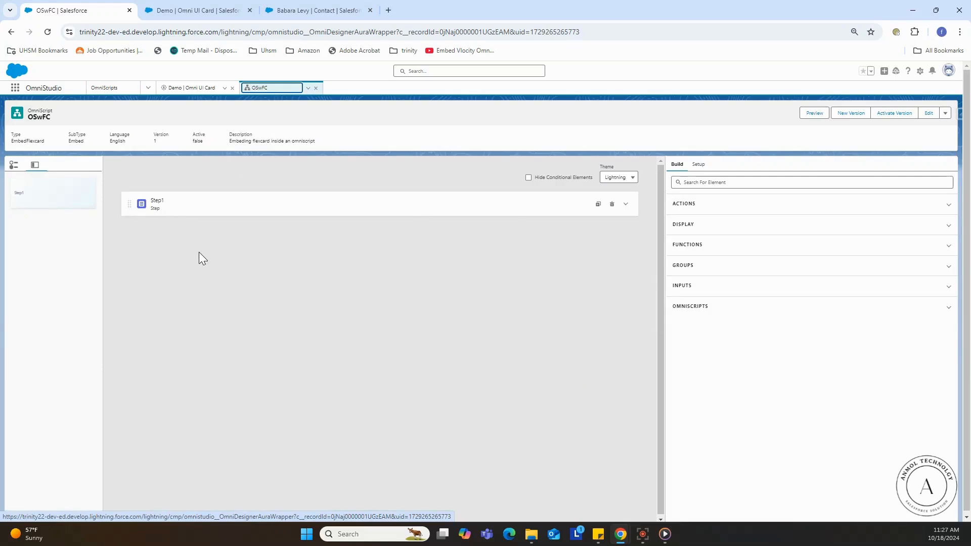
Step: Expand Step1 and add a Custom Lightning Web Component input element inside it
click(626, 205)
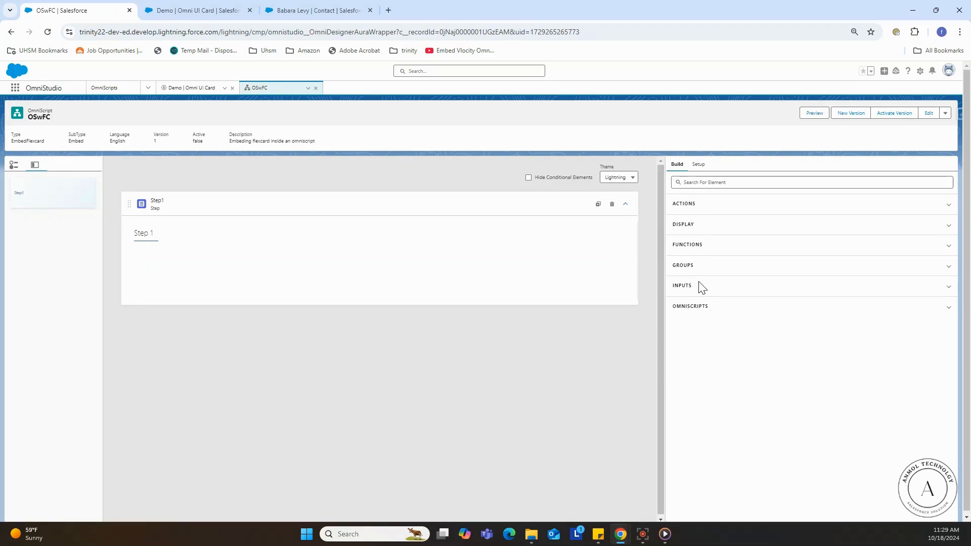
click(211, 10)
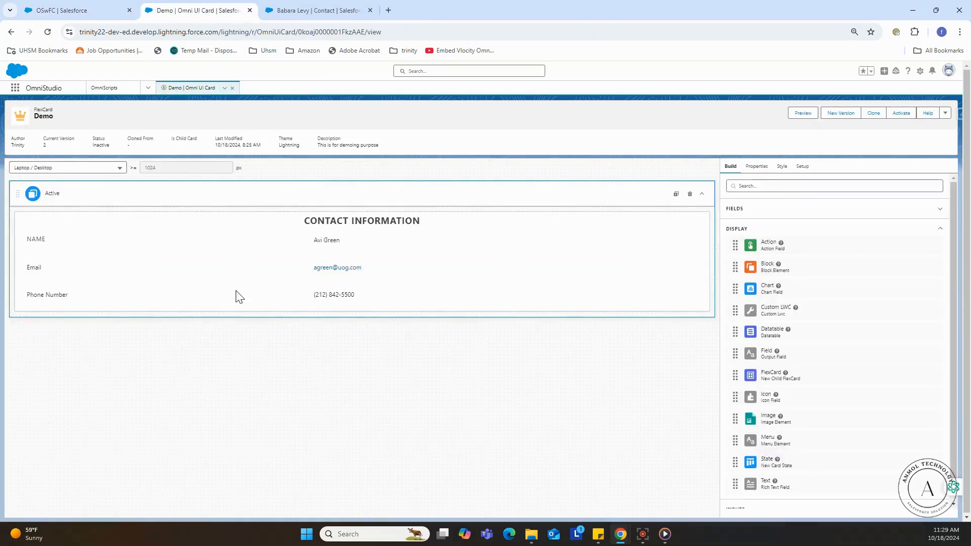
click(55, 9)
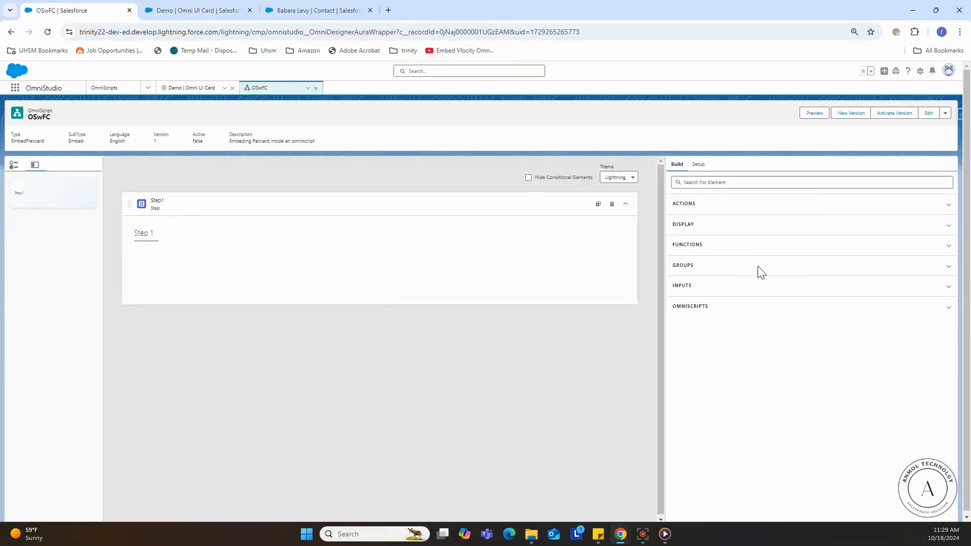
click(742, 294)
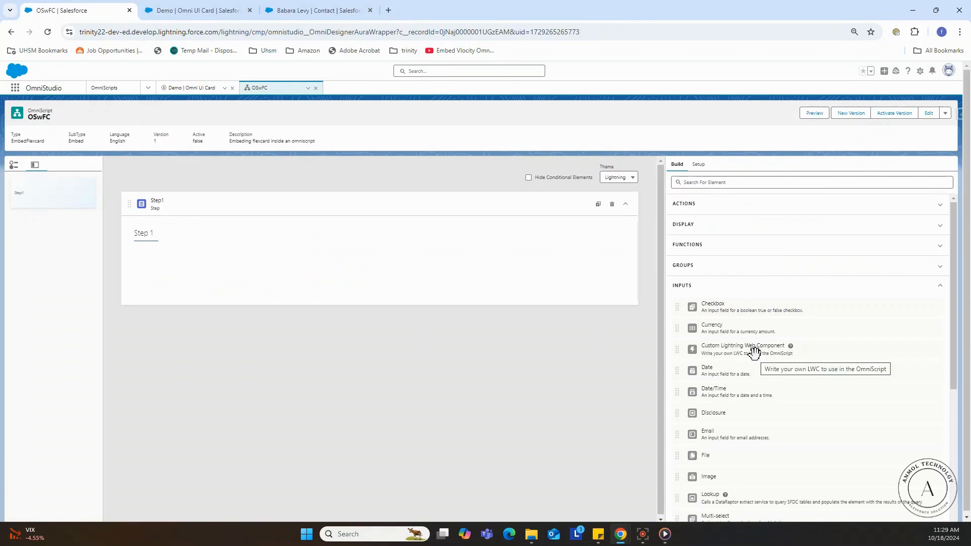
drag(752, 349, 233, 255)
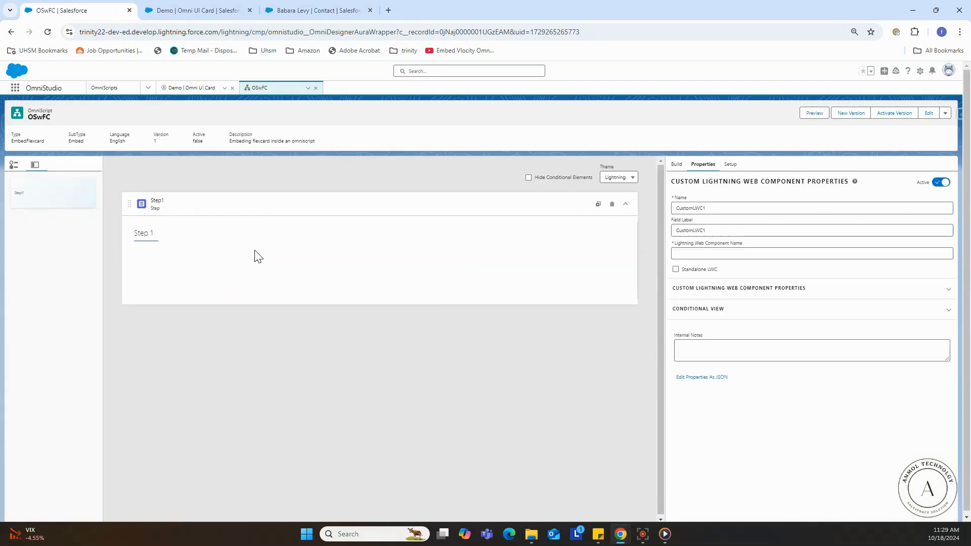
Step: Set both the name and the field label of the custom component element to CustomLWC
click(712, 209)
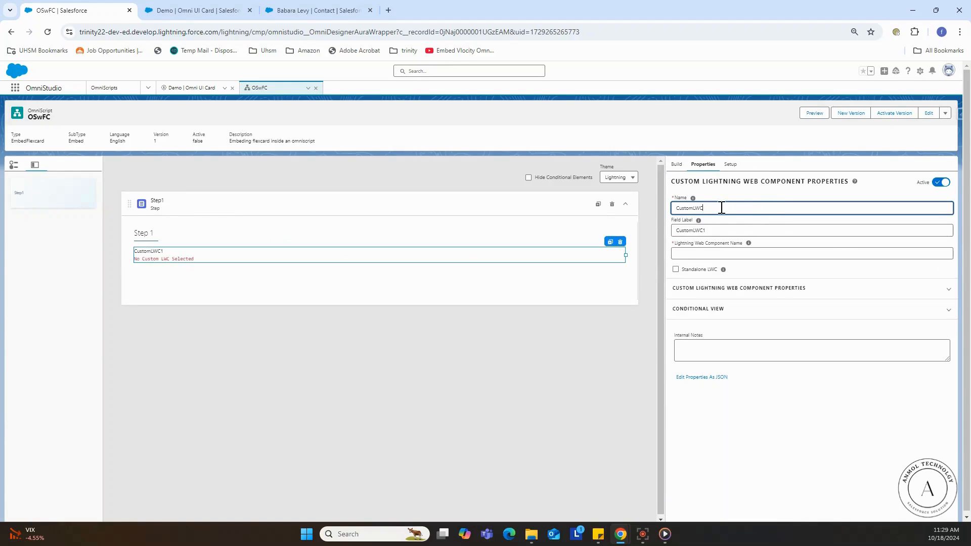
key(BackSpace)
key(BackSpace)
key(BackSpace)
key(BackSpace)
key(BackSpace)
key(BackSpace)
key(BackSpace)
key(BackSpace)
key(BackSpace)
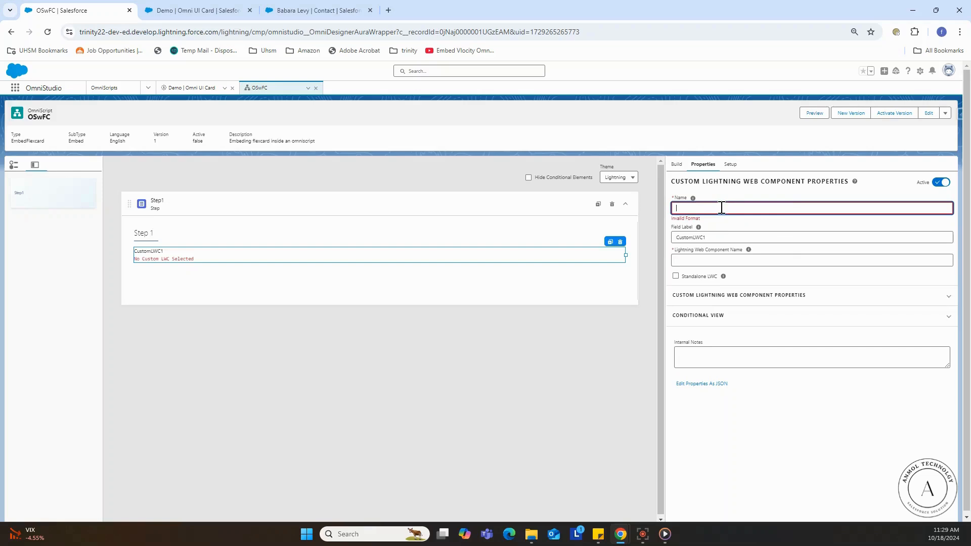
text(C)
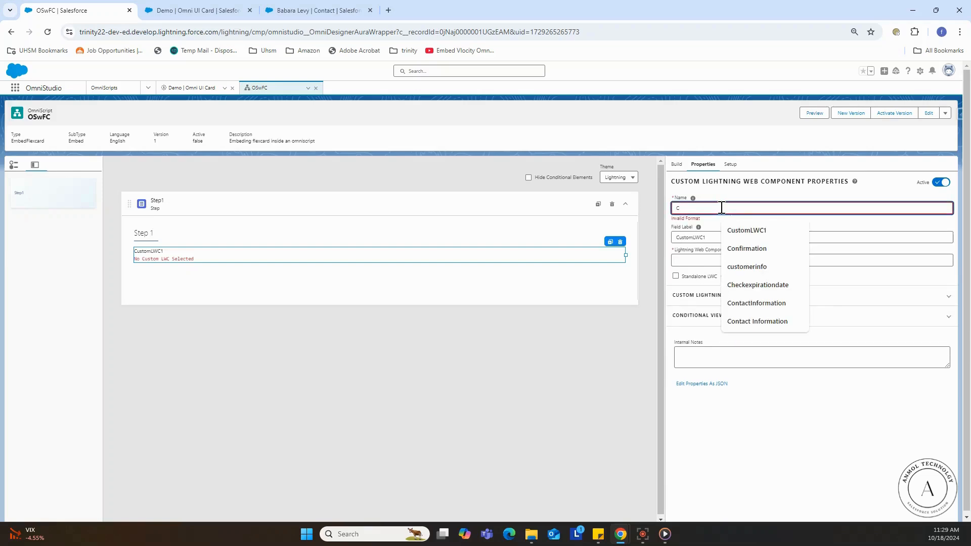
text(ustom)
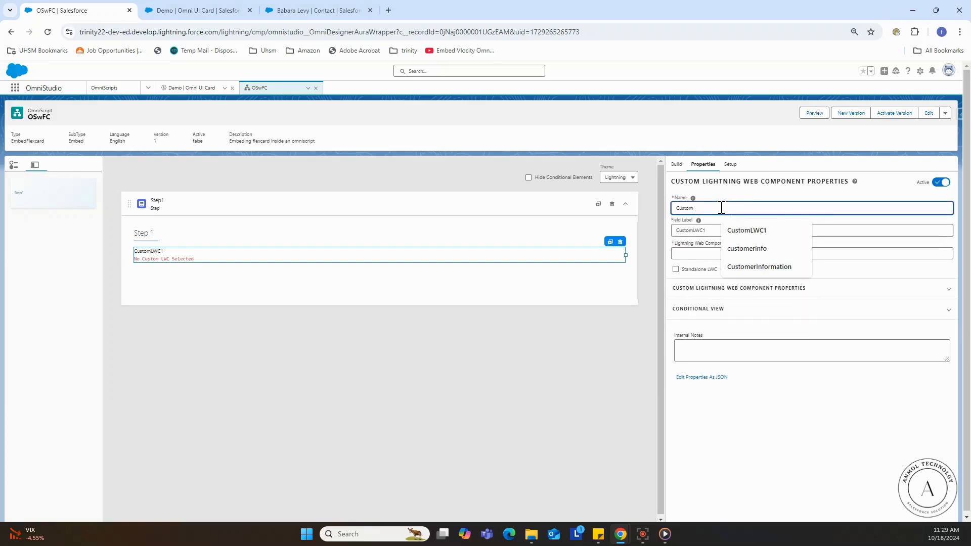
text(LWC)
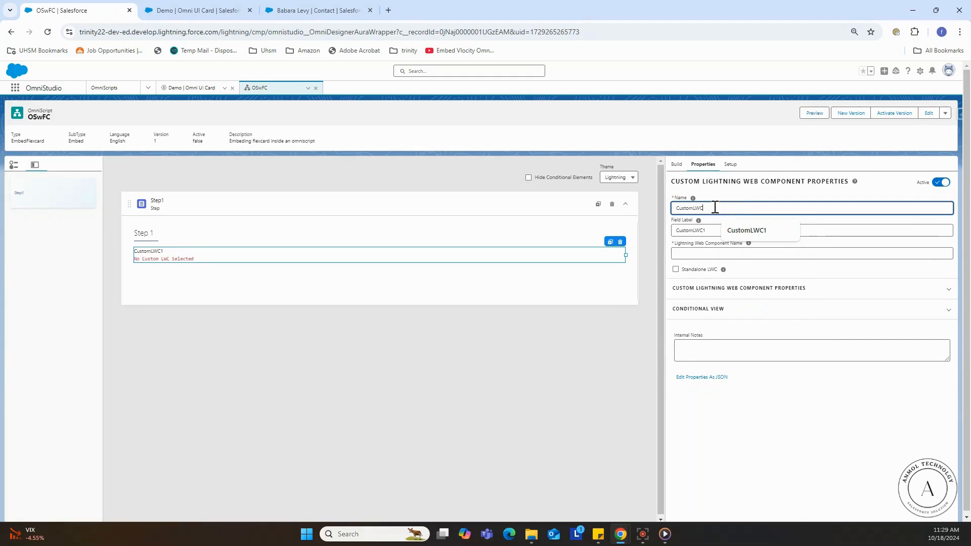
click(707, 229)
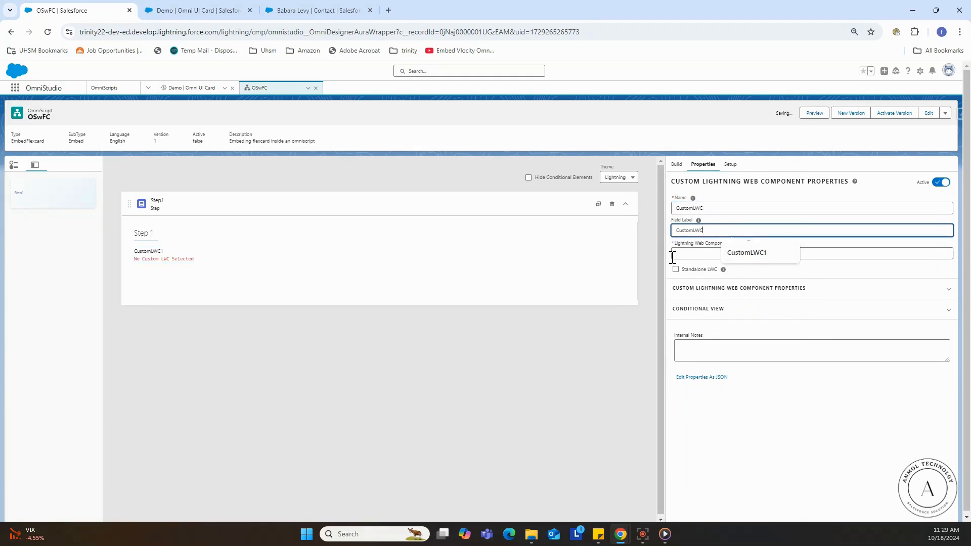
key(BackSpace)
Step: Extend the element's name and field label to CustomLWCforDemo
click(712, 208)
text(forflex)
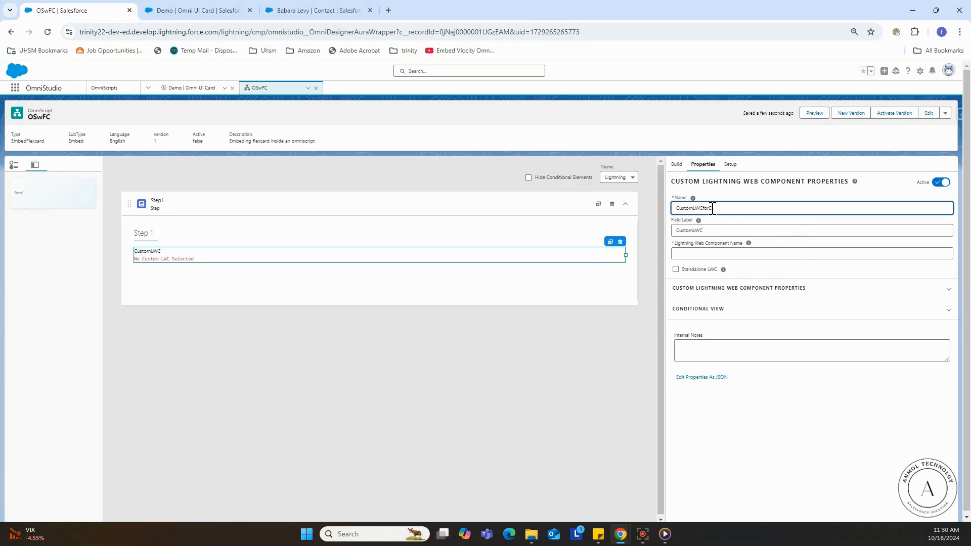
text(emo)
click(703, 232)
text(for)
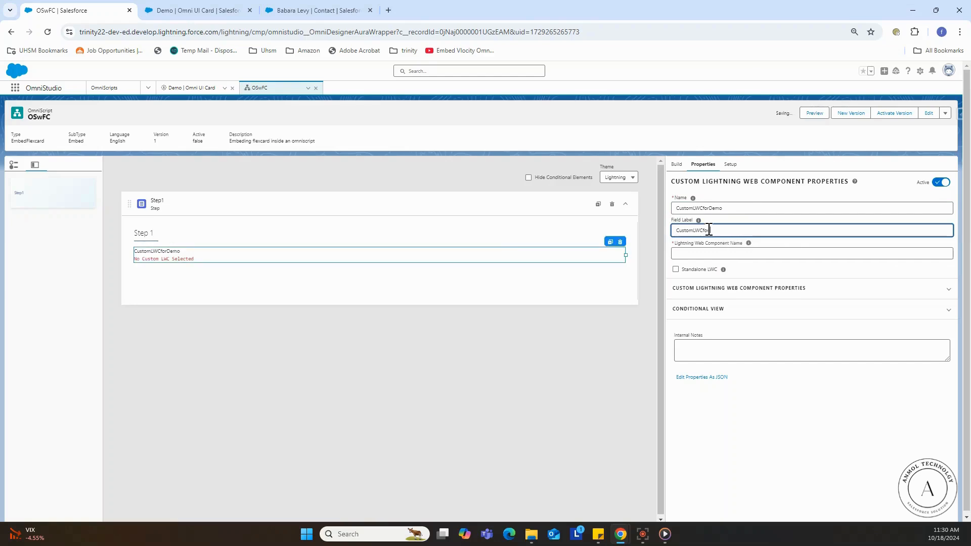
text(Demo)
Step: Check the Demo FlexCard's version and author, and assign cfDemo_2_Trinity as the element's Lightning Web Component
click(696, 255)
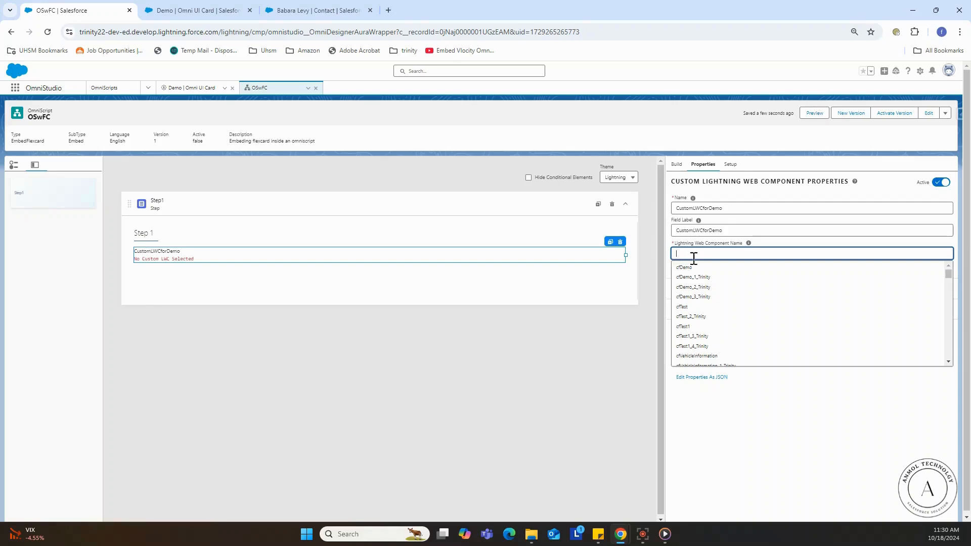
click(182, 11)
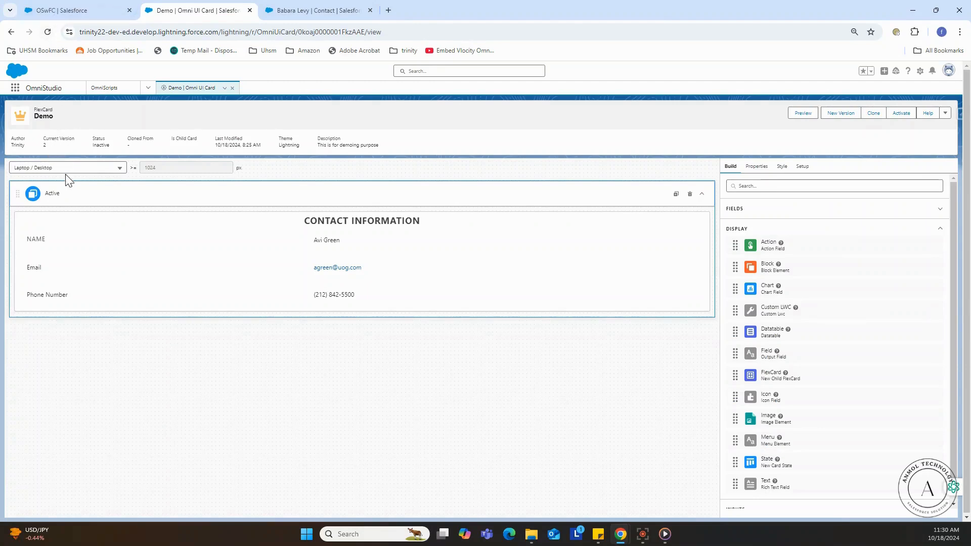
click(60, 9)
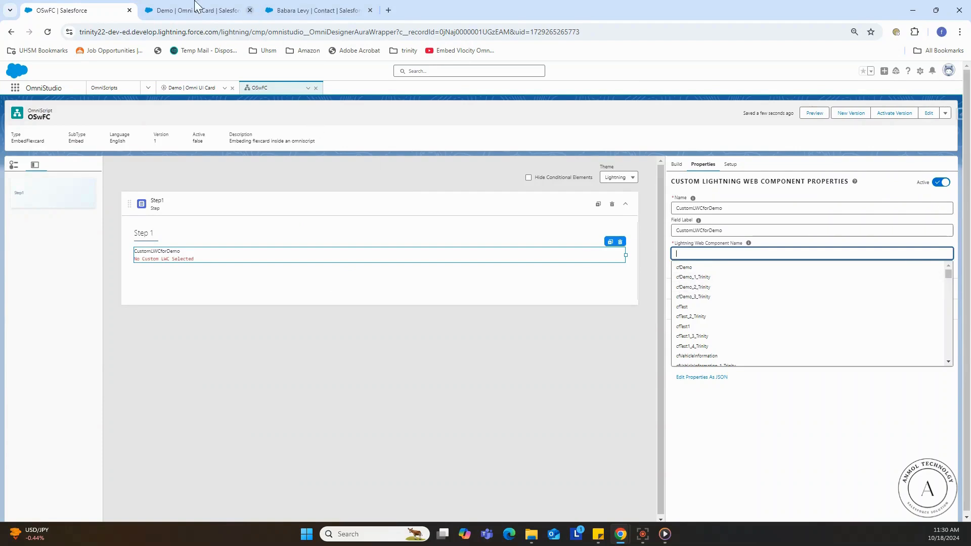
click(180, 15)
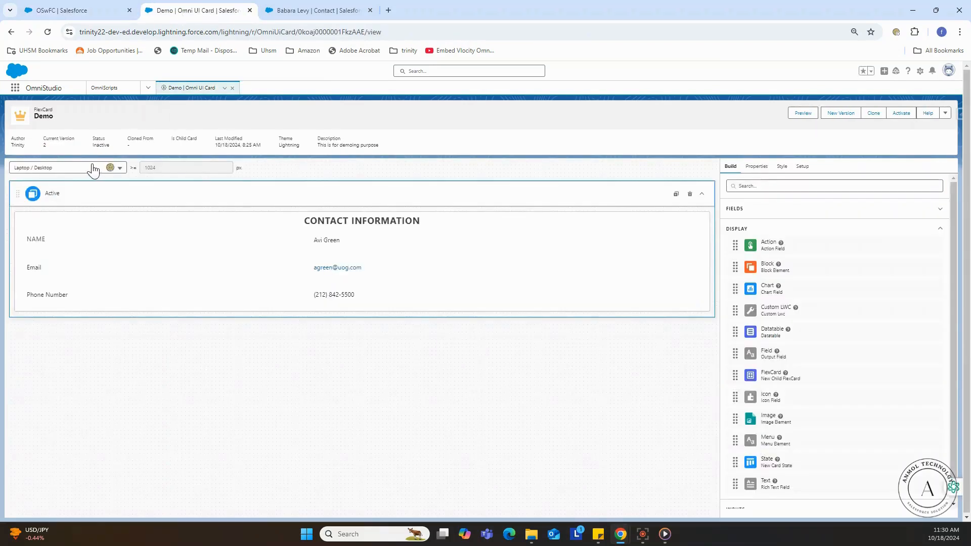
click(55, 11)
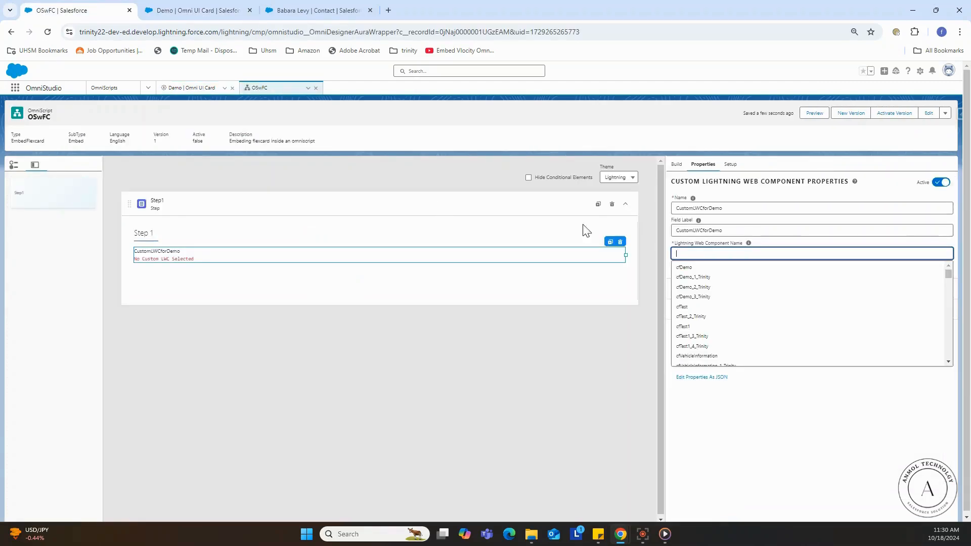
click(700, 286)
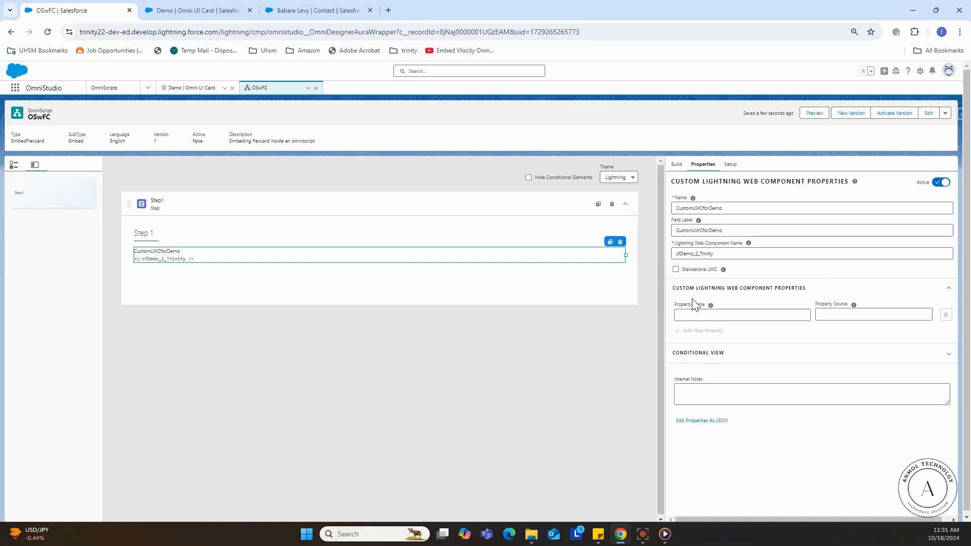
Step: Add a custom component property named record-id with %COntextId% as its source
click(697, 316)
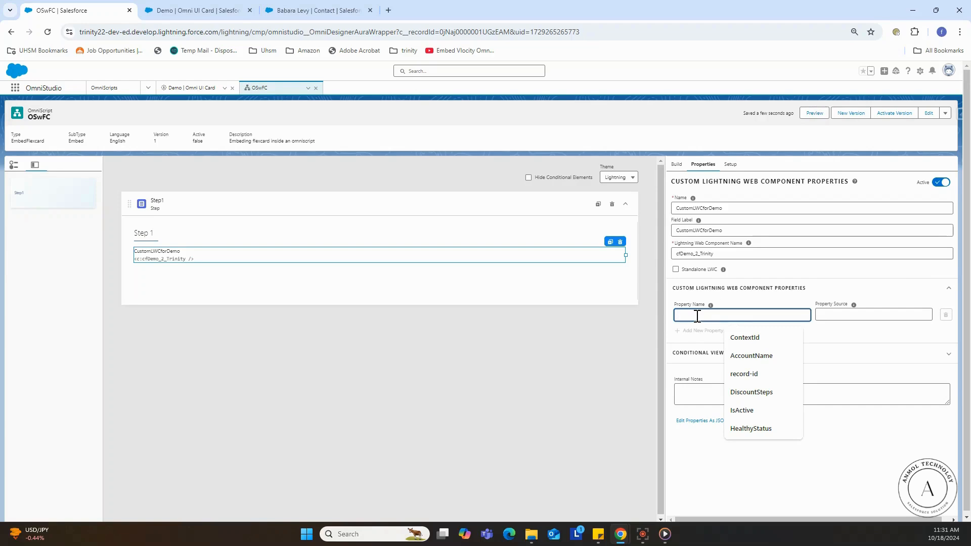
text(record)
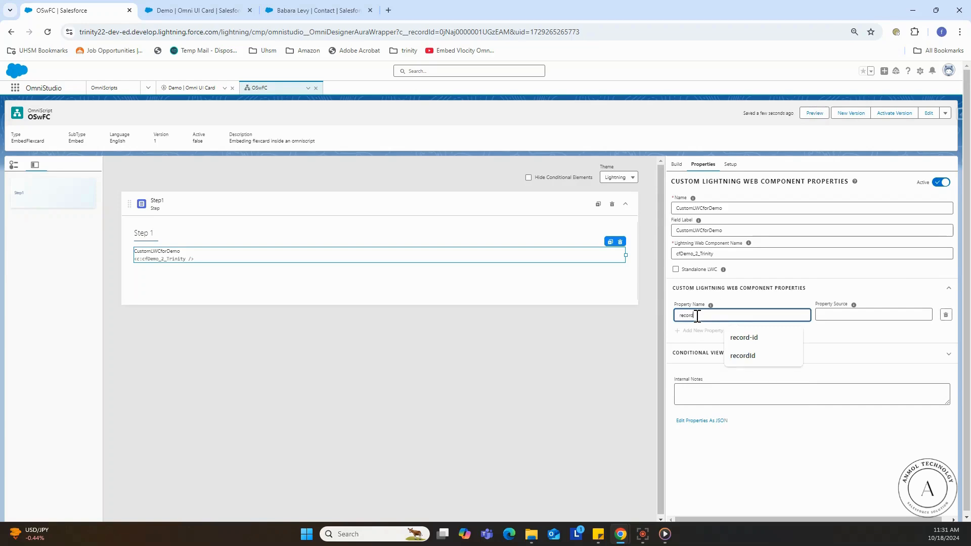
text(-id)
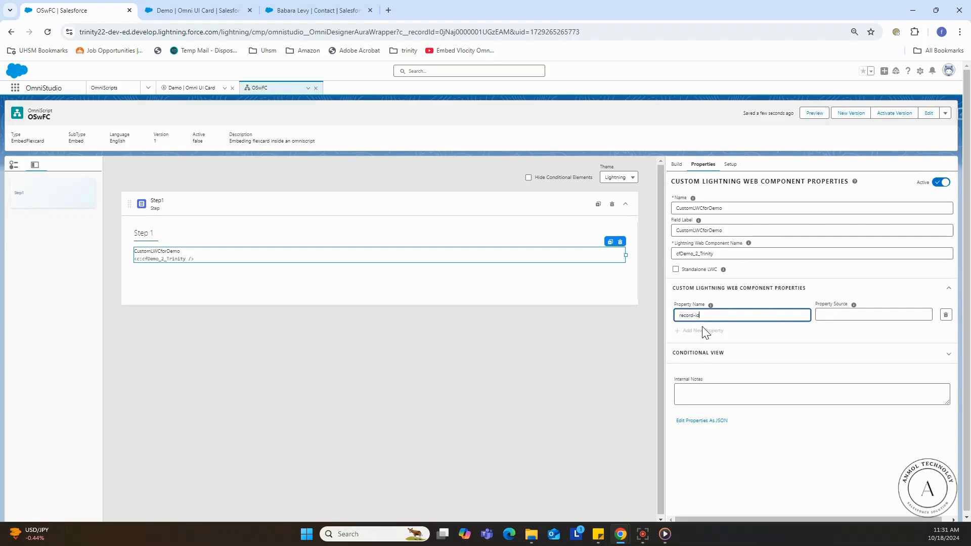
click(825, 316)
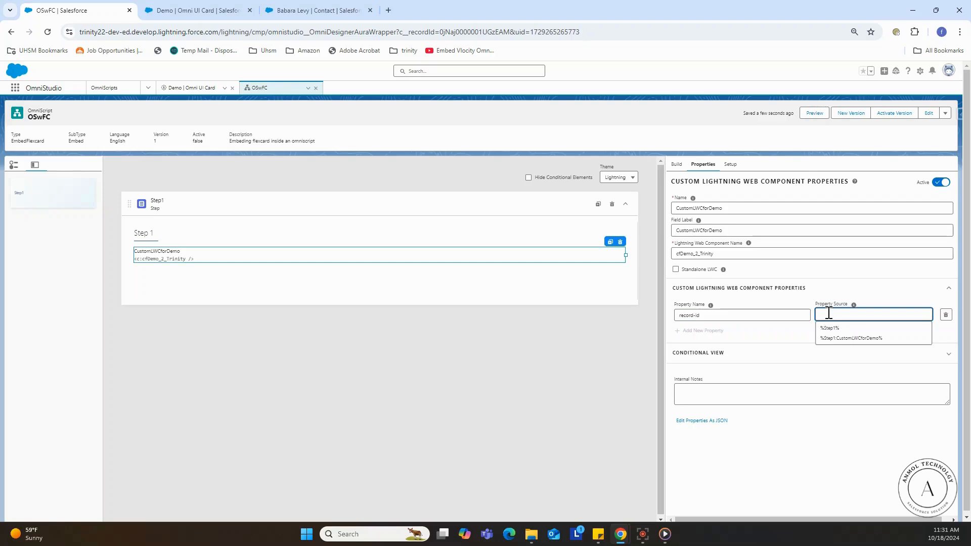
text(%)
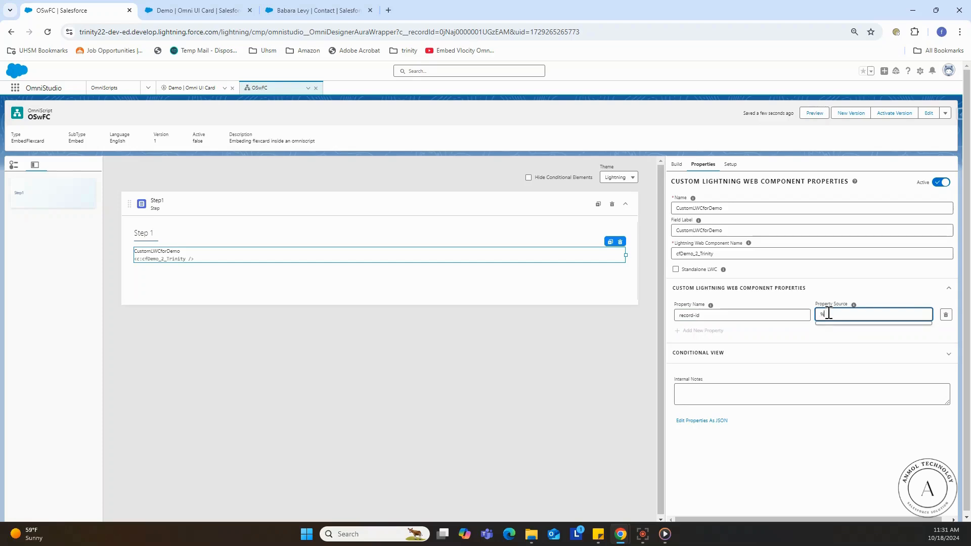
text(%)
click(819, 337)
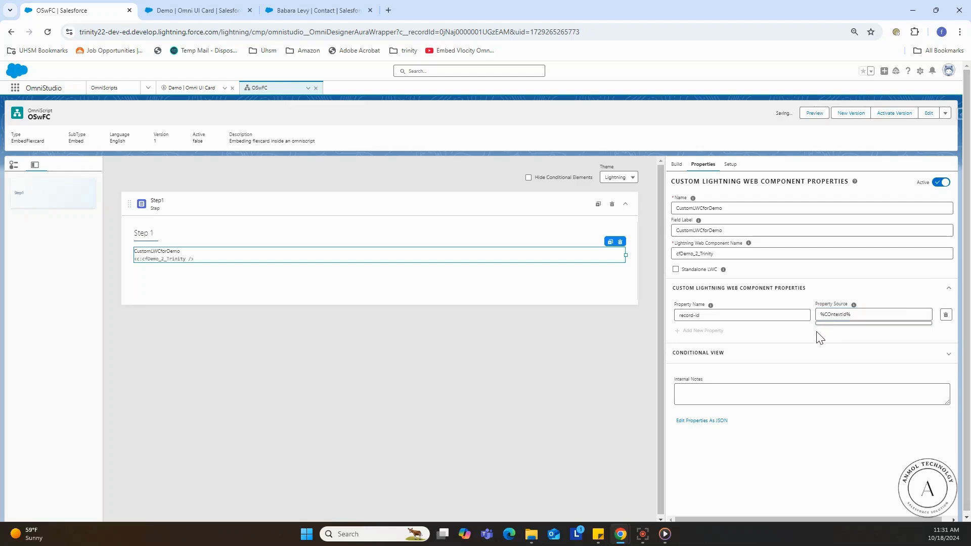
Step: Add a Seed Data JSON pair to the OmniScript's setup with ContextId as both the key and the value
click(729, 165)
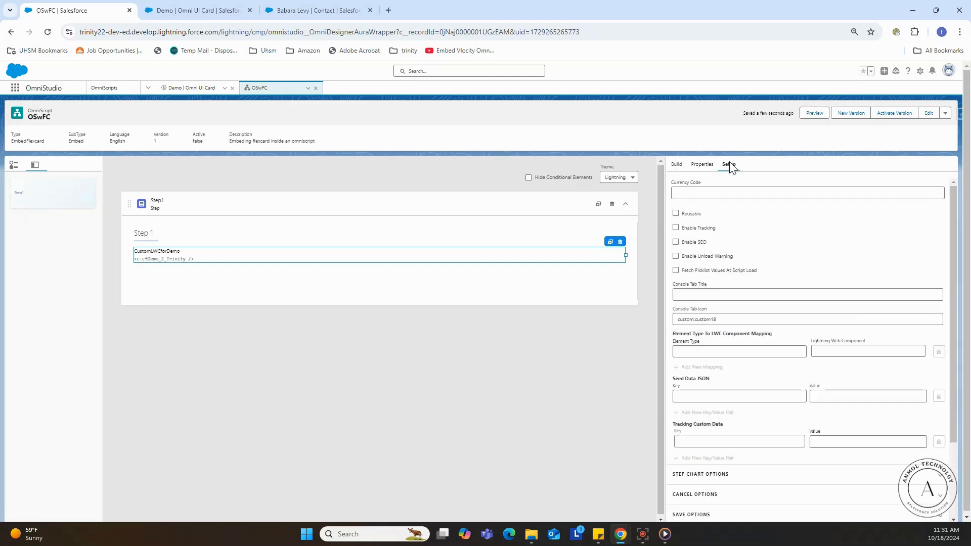
click(697, 397)
text(Con)
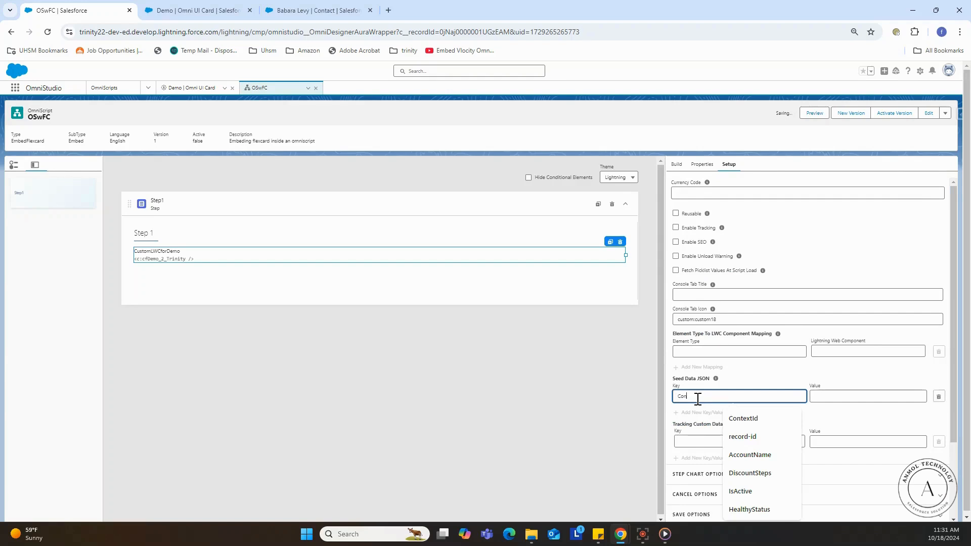
text(textId)
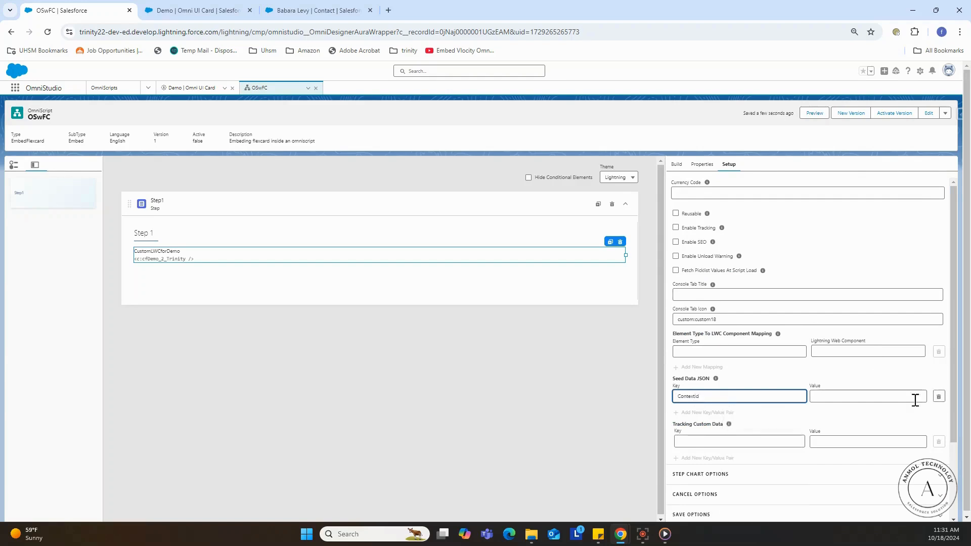
click(861, 396)
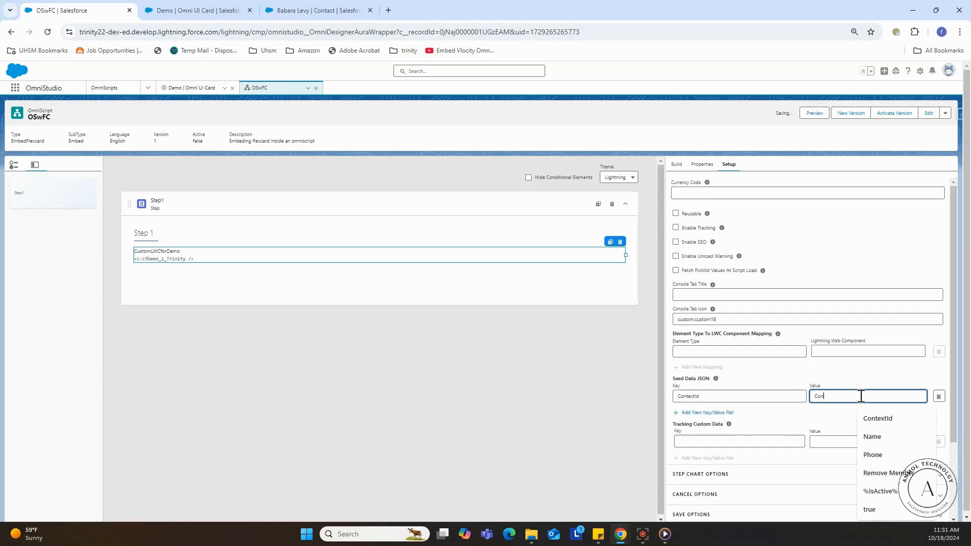
text(ContextId)
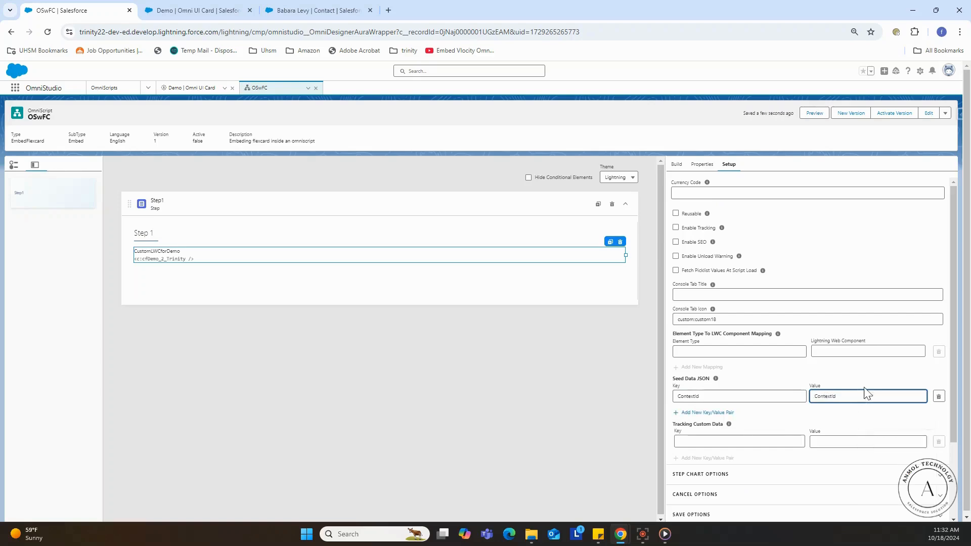
click(772, 424)
click(677, 164)
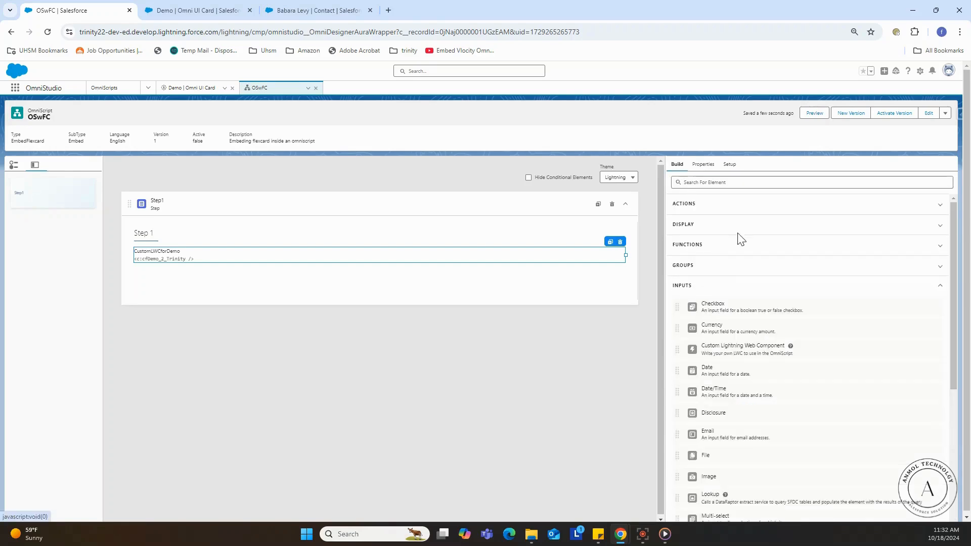
click(703, 164)
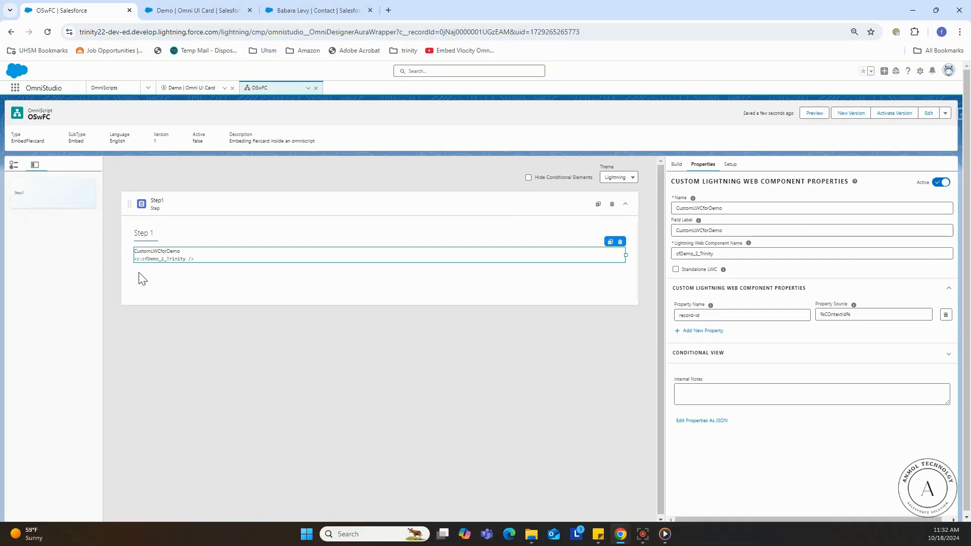
Step: Enable OmniScript Support in the setup of the Demo FlexCard
click(180, 11)
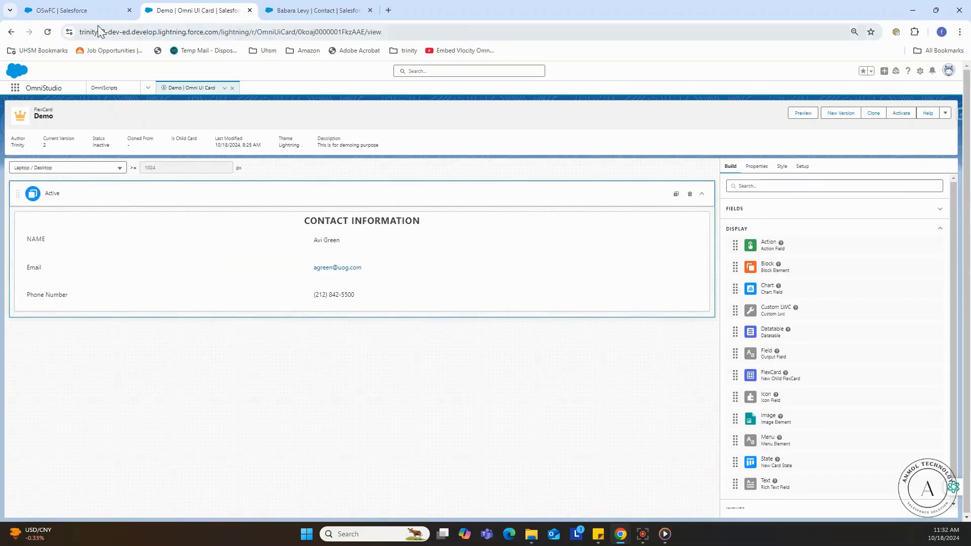
click(91, 10)
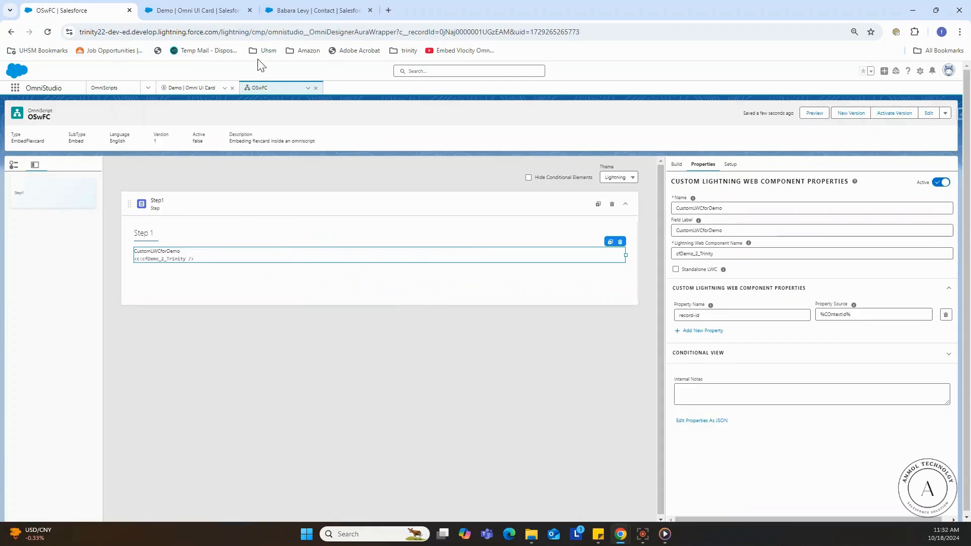
click(217, 11)
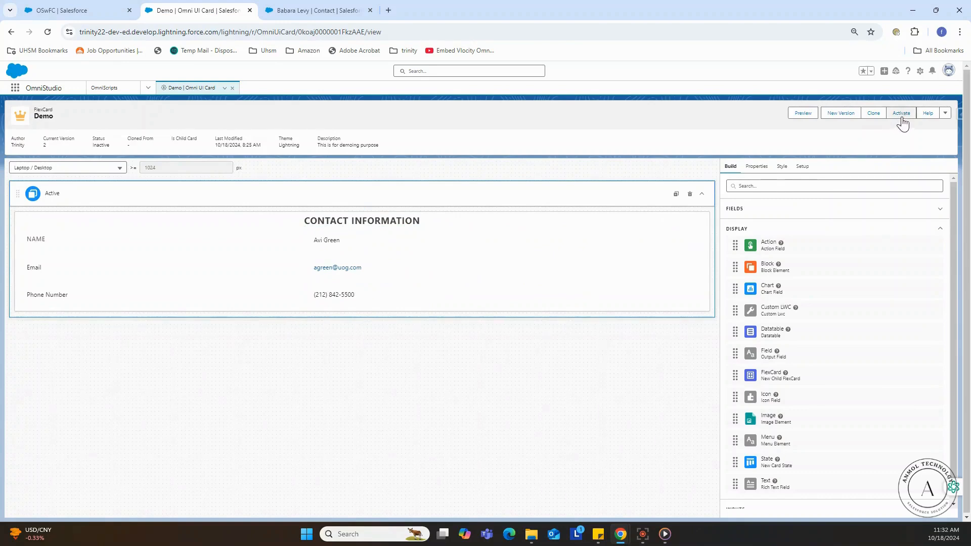
click(802, 167)
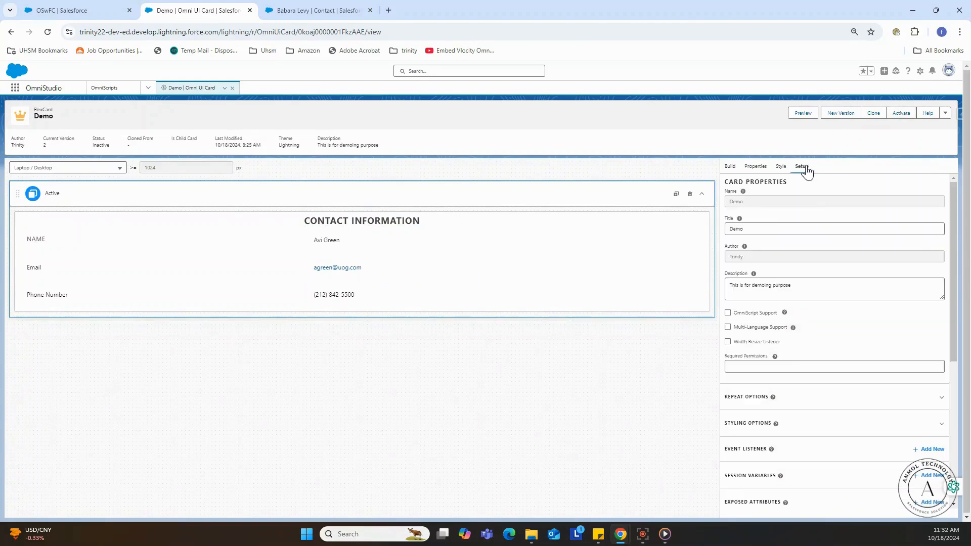
click(728, 313)
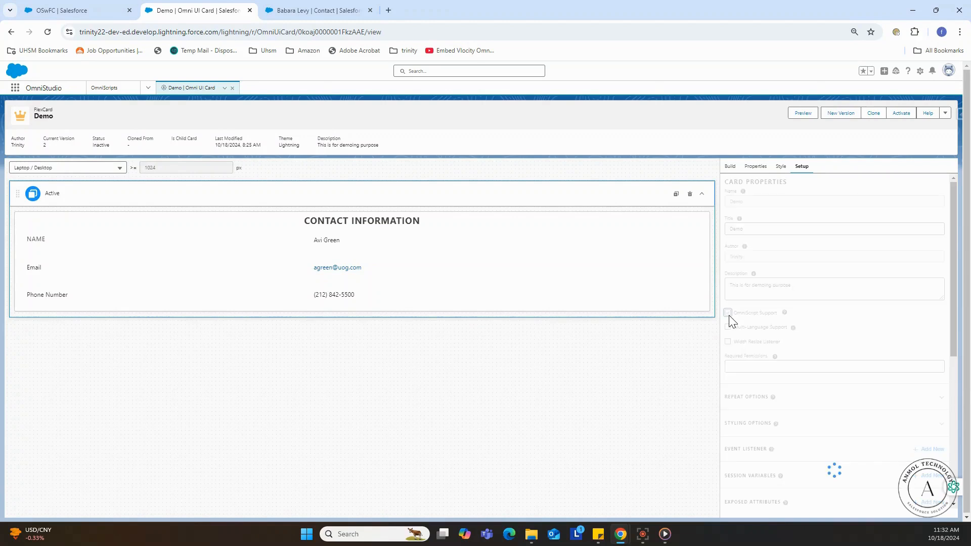
Step: Save the FlexCard's data source and fetch its test results using the existing recordId test parameter
scroll(763, 338, down, 5)
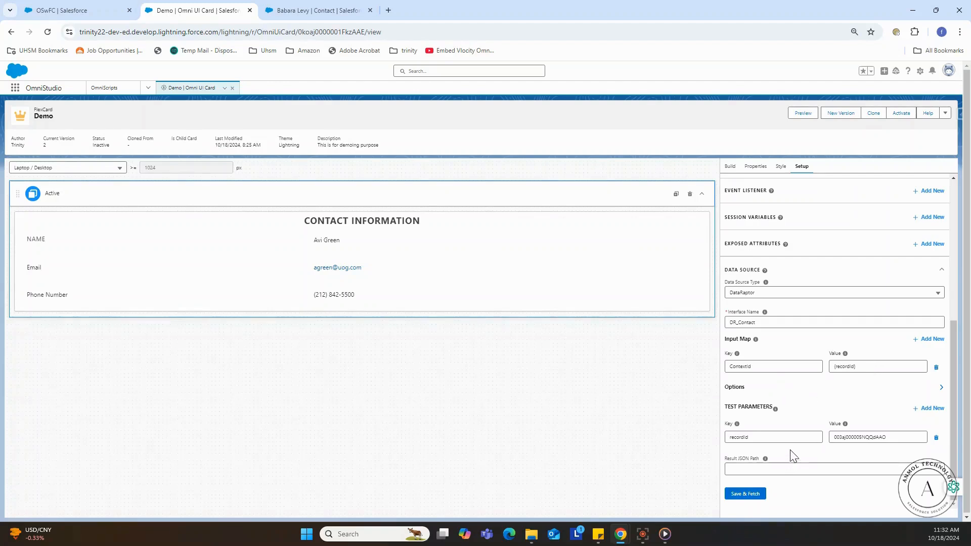
click(745, 496)
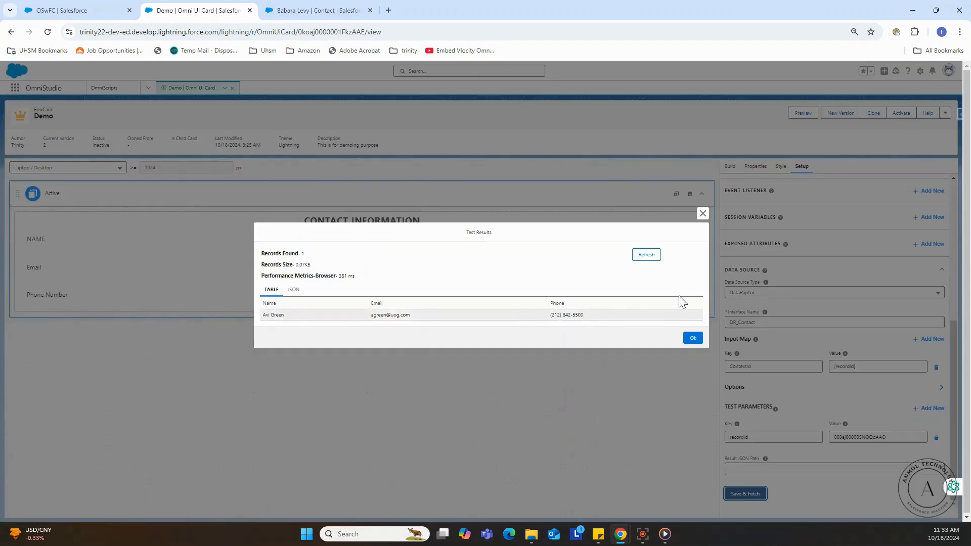
click(691, 339)
scroll(777, 383, up, 5)
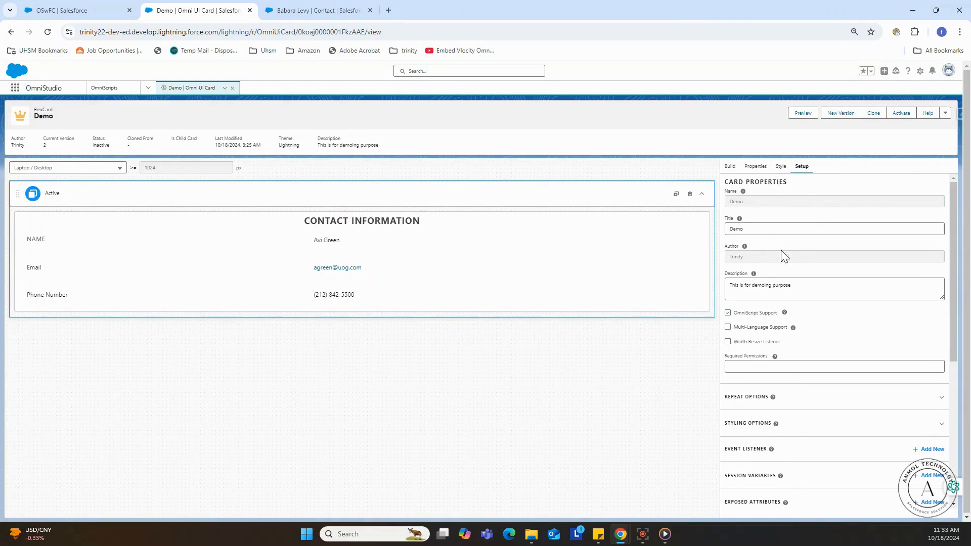
click(729, 172)
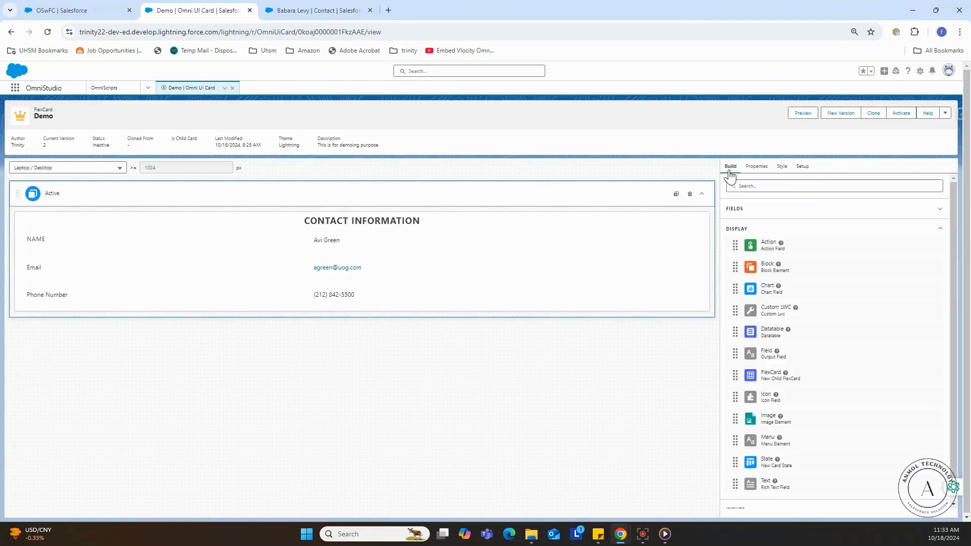
click(805, 168)
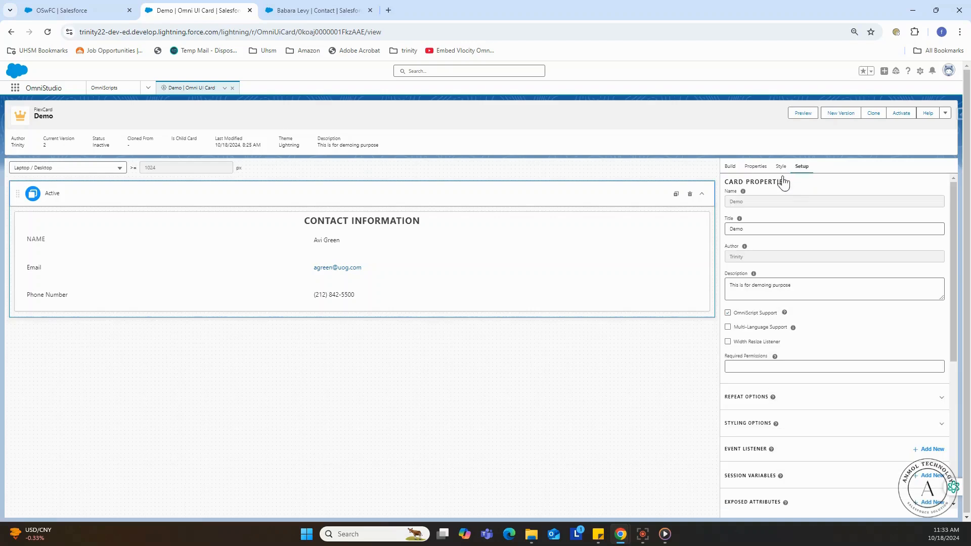
Step: Activate the Demo FlexCard with its publish options saved, and preview the card
click(903, 114)
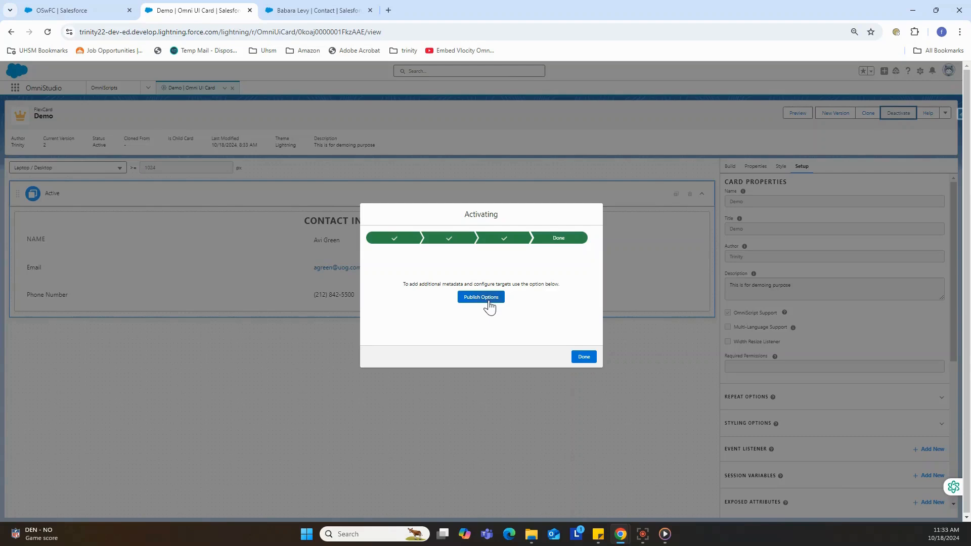
click(489, 301)
click(683, 416)
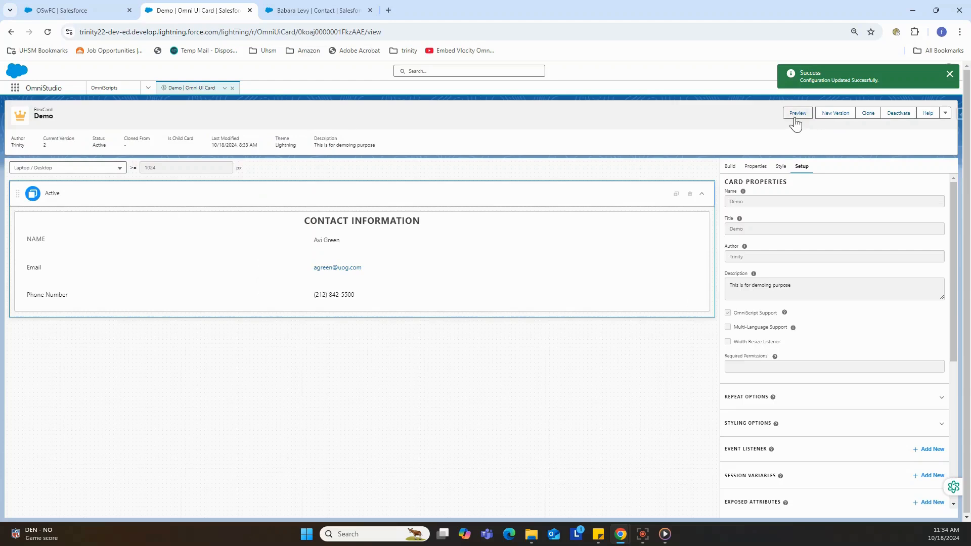
click(796, 115)
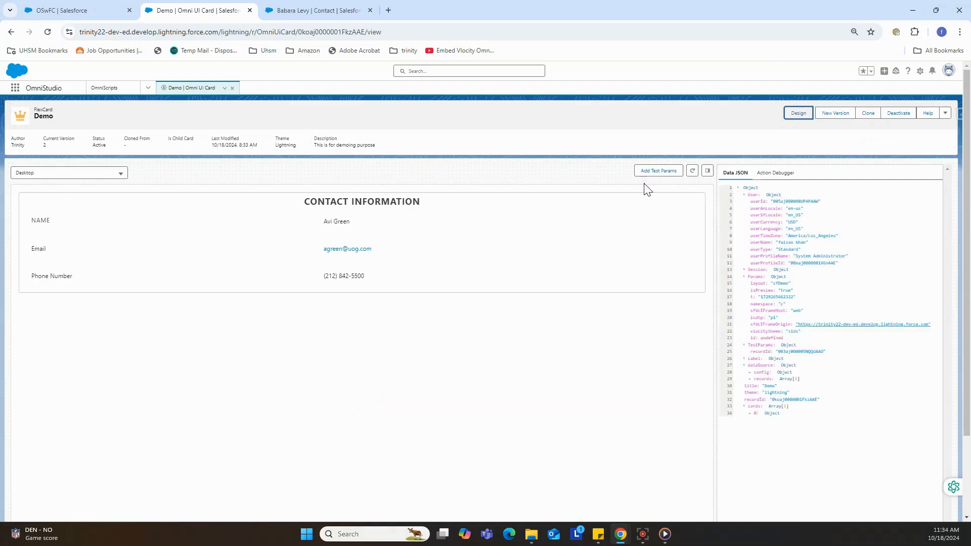
click(796, 115)
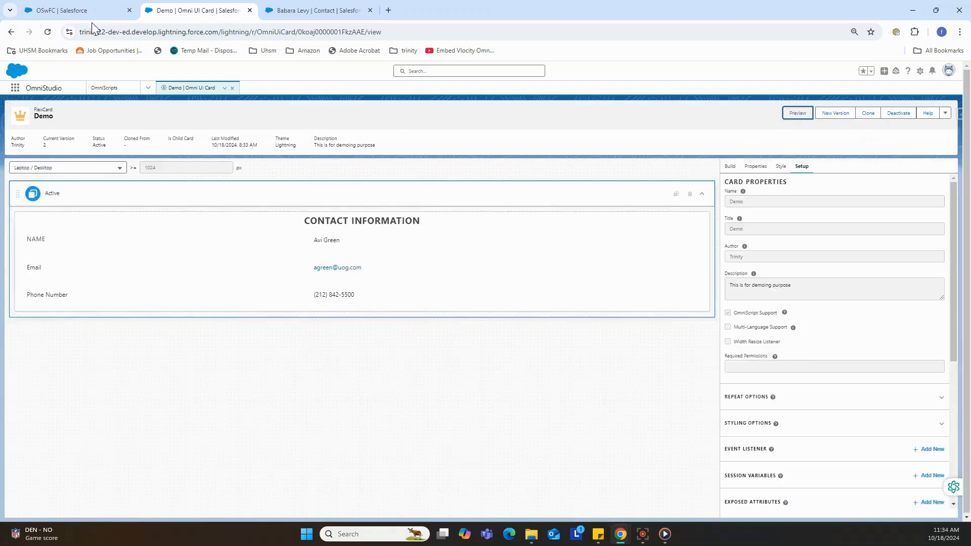
Step: Set the source of the OmniScript's record-id property to %ContextId% and compare it with the Seed Data JSON key
click(79, 10)
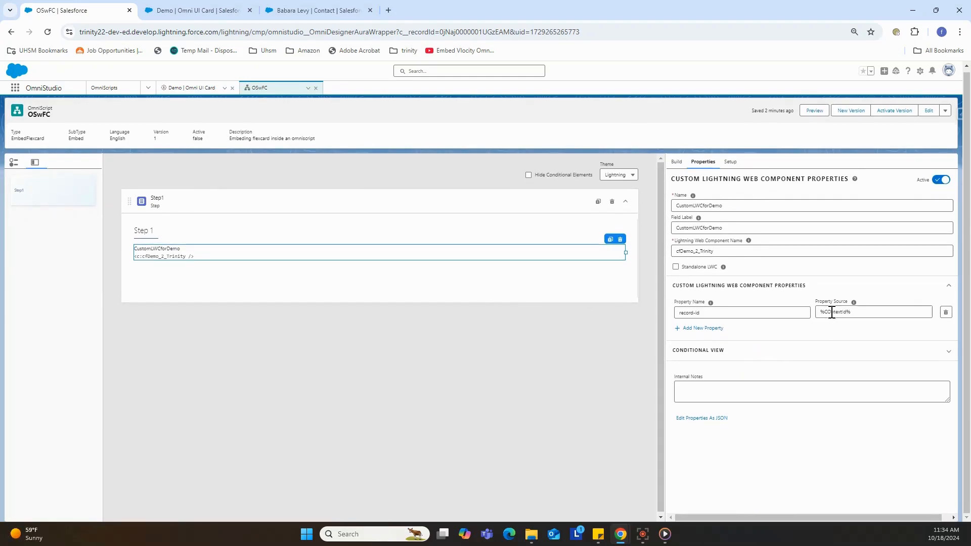
click(832, 312)
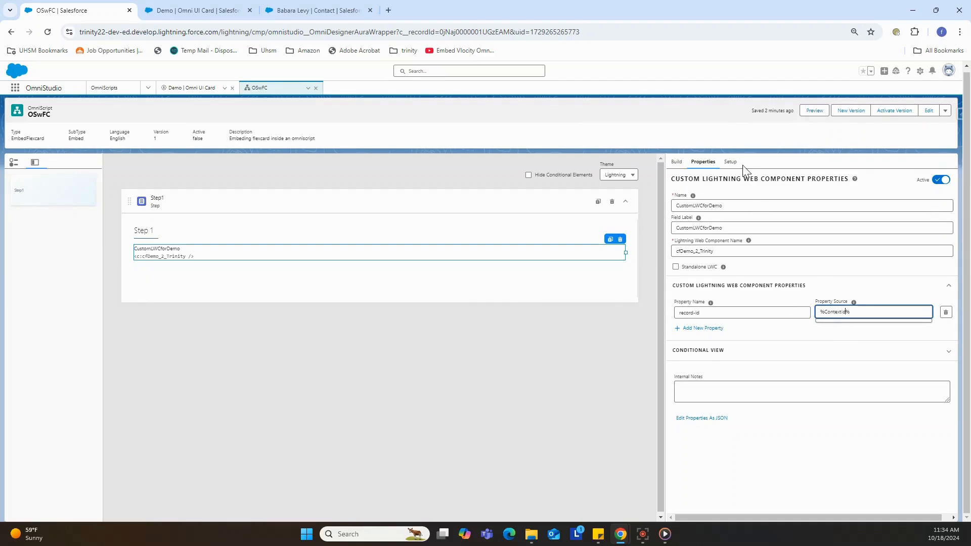
click(729, 162)
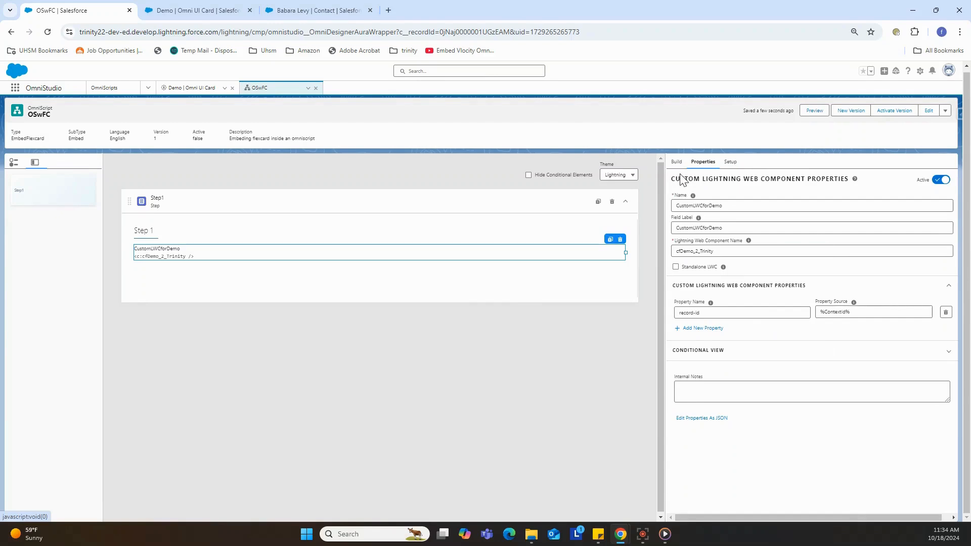
click(731, 163)
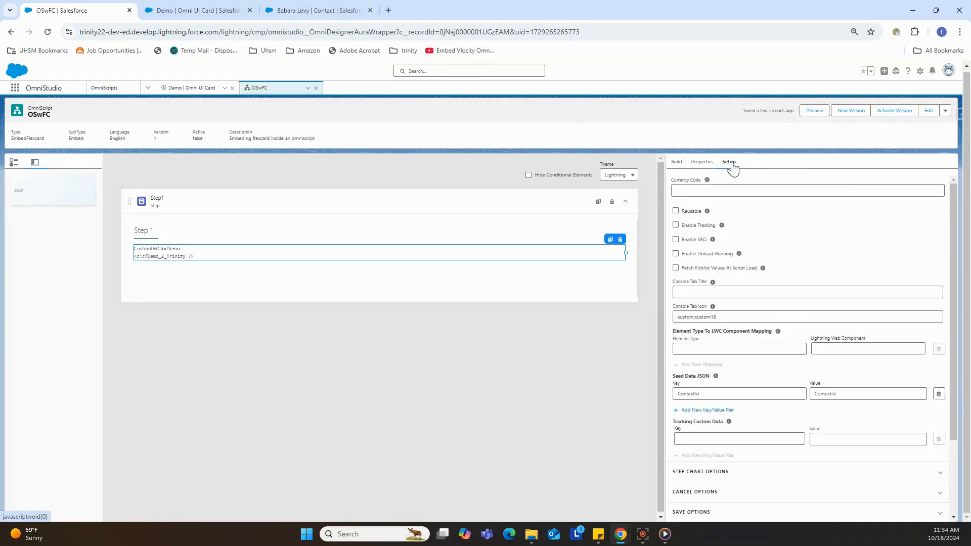
click(701, 166)
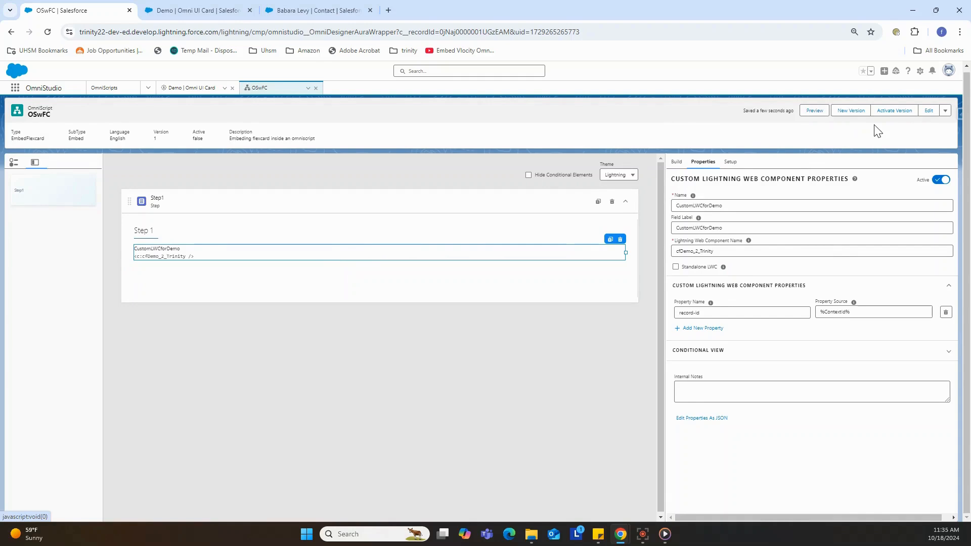
Step: Activate the OSwFC OmniScript version, then reload the designer page and expand Step1
click(892, 113)
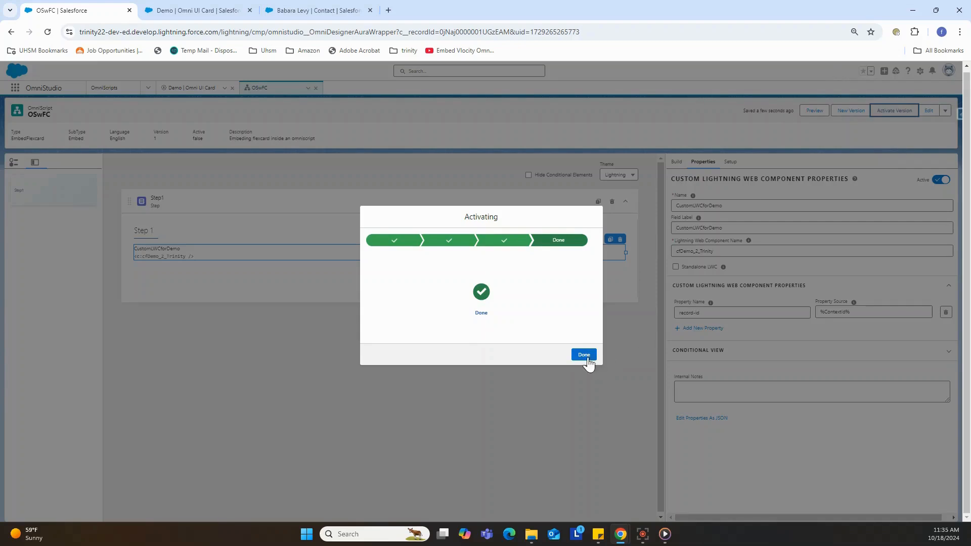
click(586, 355)
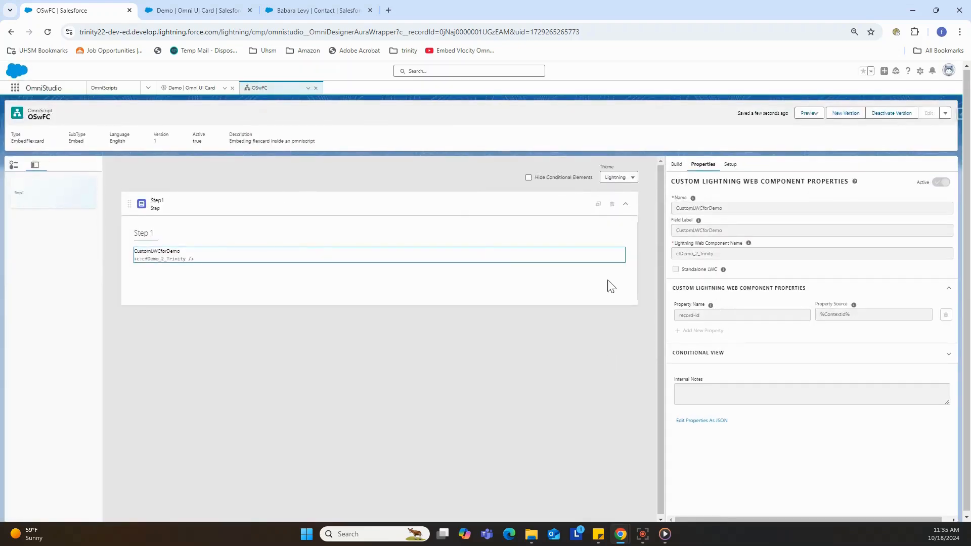
click(48, 31)
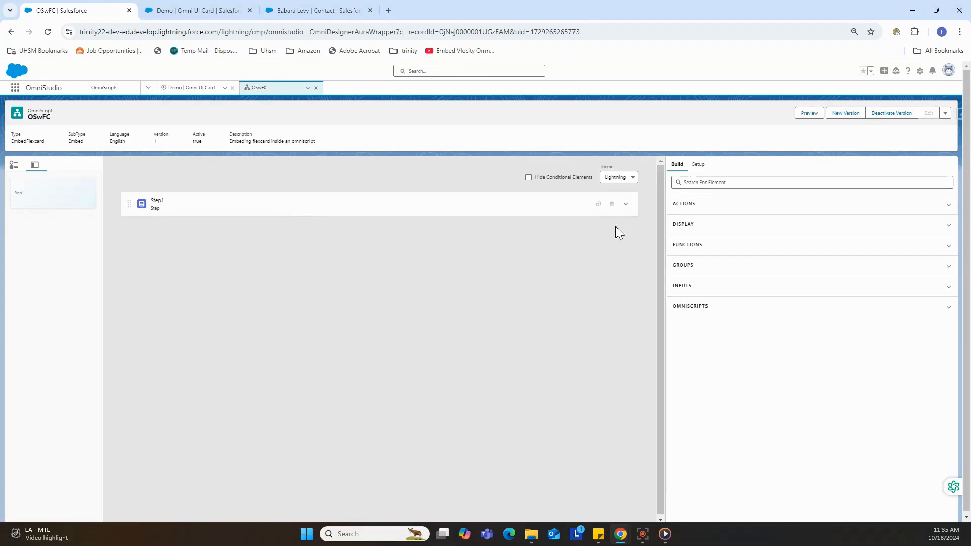
click(625, 204)
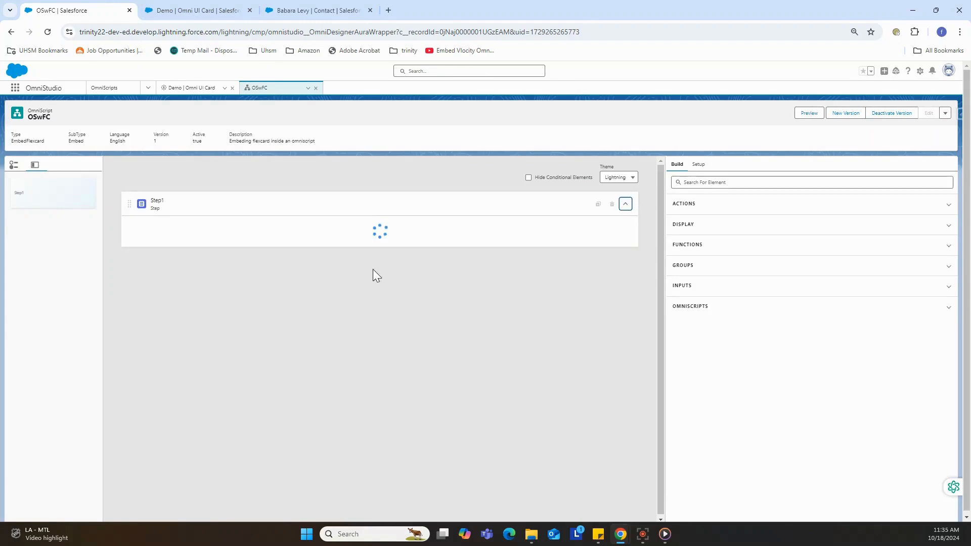
Step: Copy the record ID from the web address of the open contact record
click(321, 13)
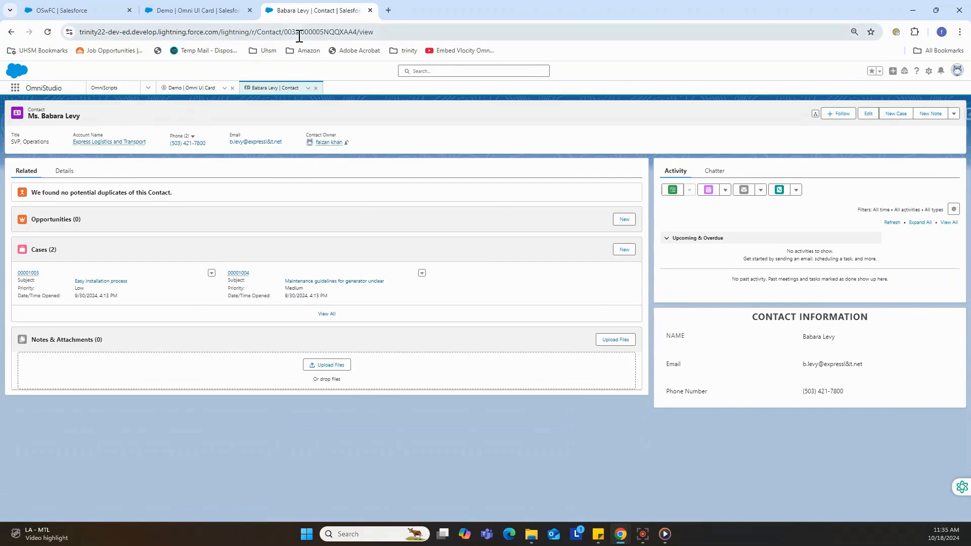
drag(286, 33, 358, 32)
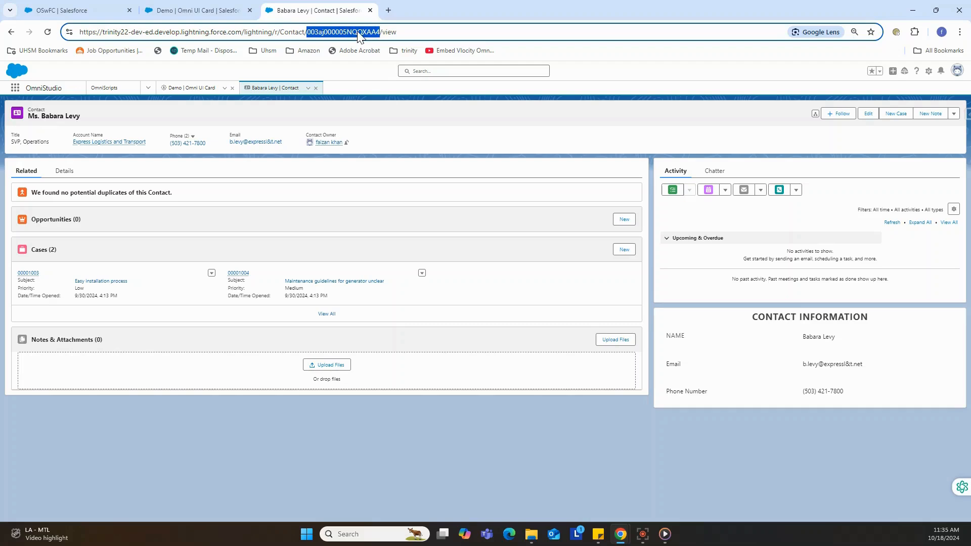
key(ctrl+c)
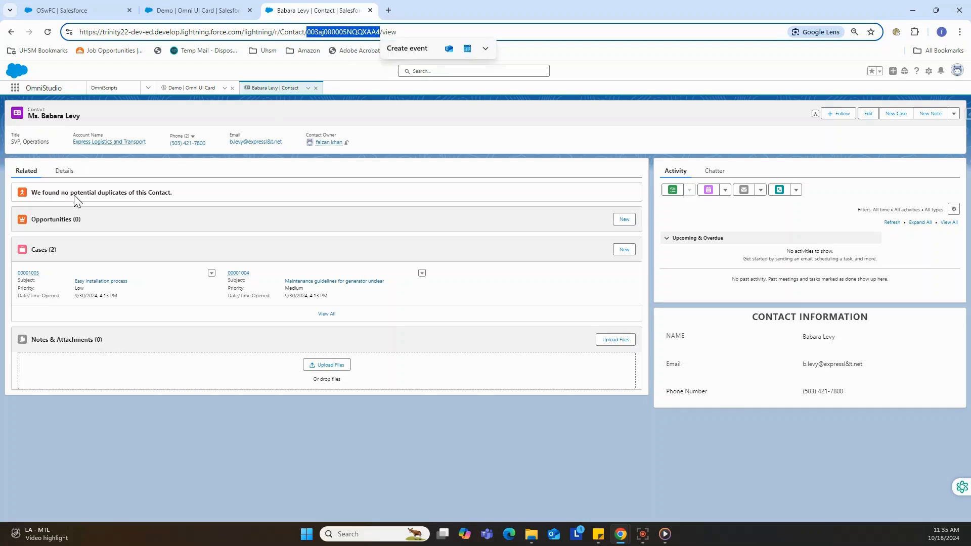
Step: Preview the OSwFC OmniScript with the copied contact record ID as its Context ID
click(69, 17)
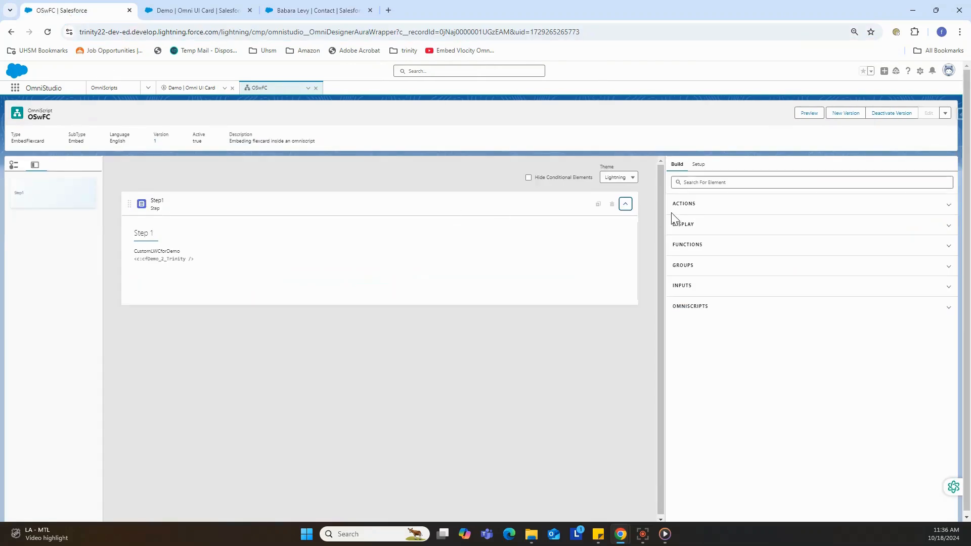
click(804, 121)
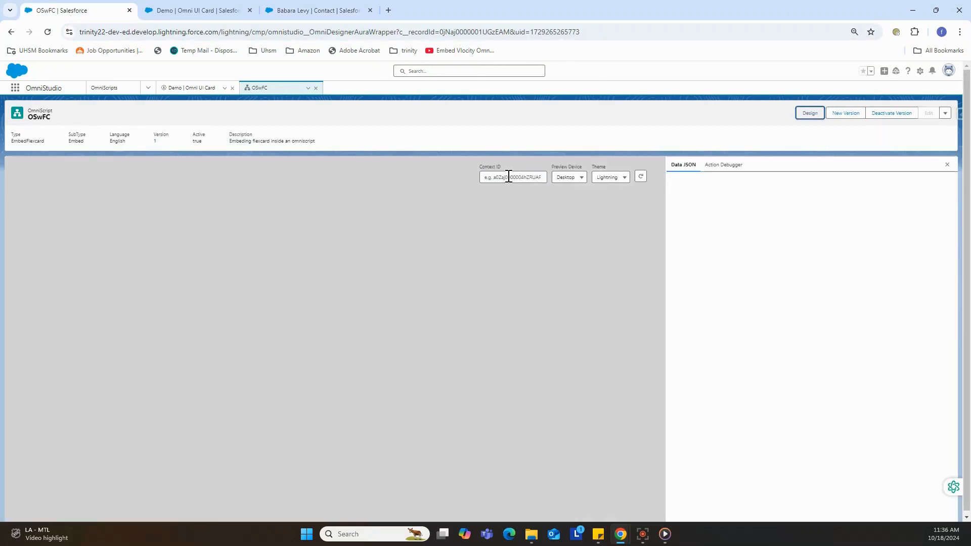
click(509, 177)
key(ctrl+v)
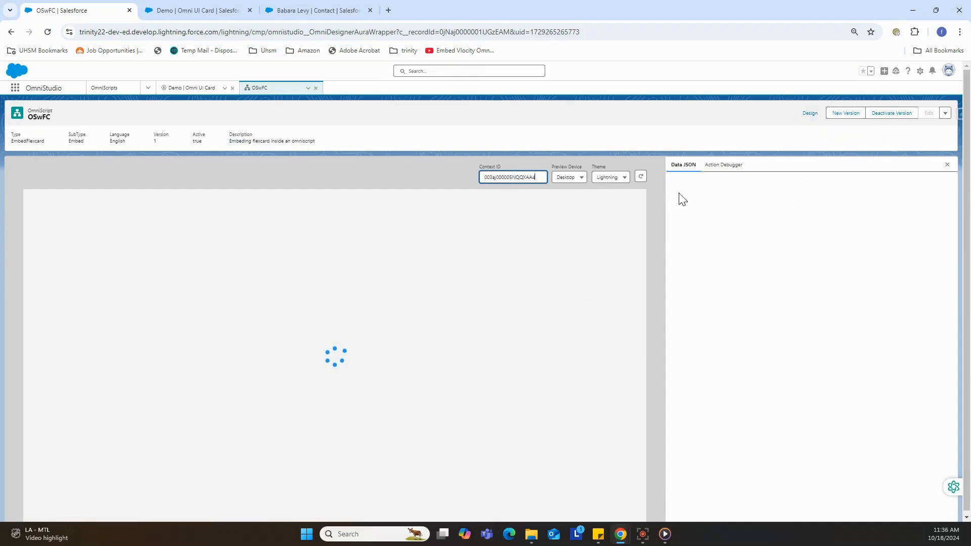
click(658, 197)
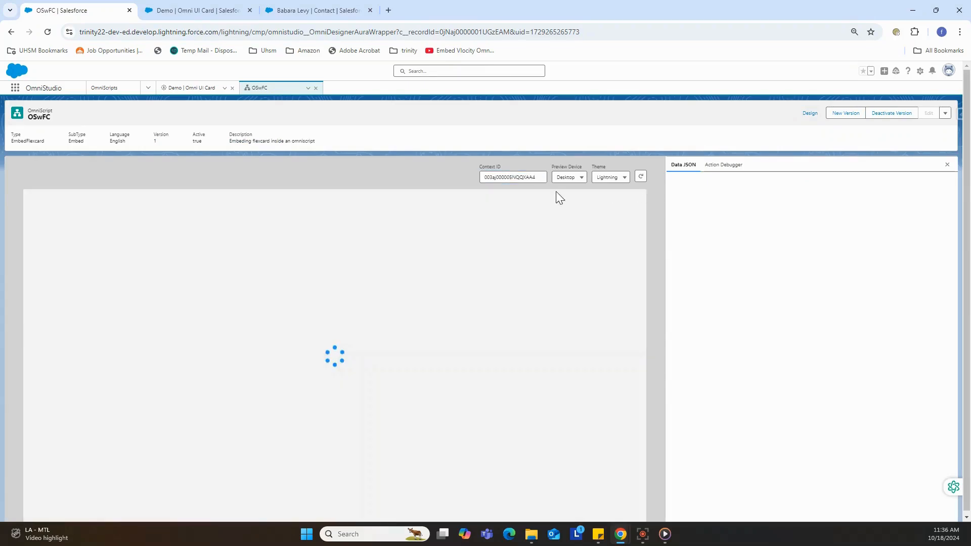